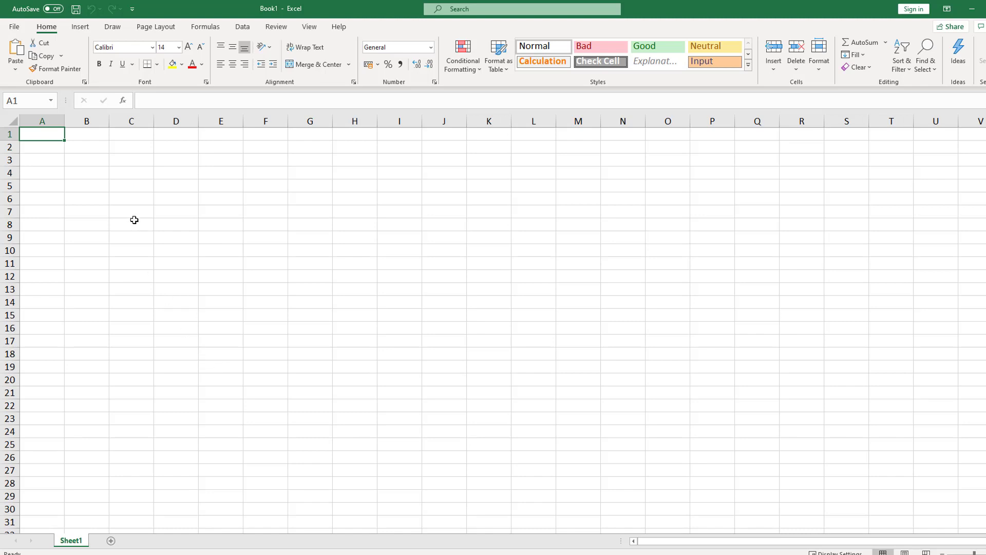
- Select individual cells across the empty sheet in turn, including C4, A2, L6 and I19
left_click(132, 176)
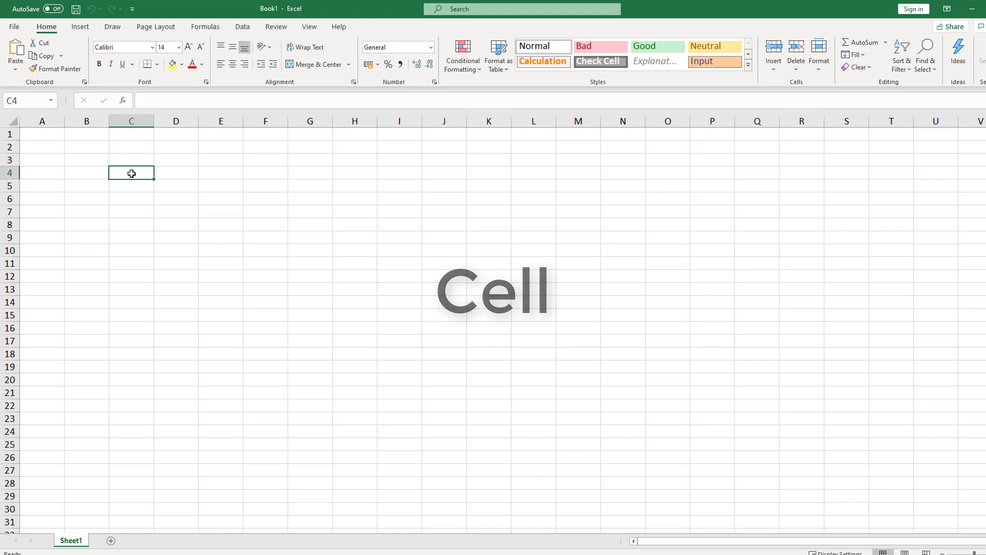
left_click(50, 147)
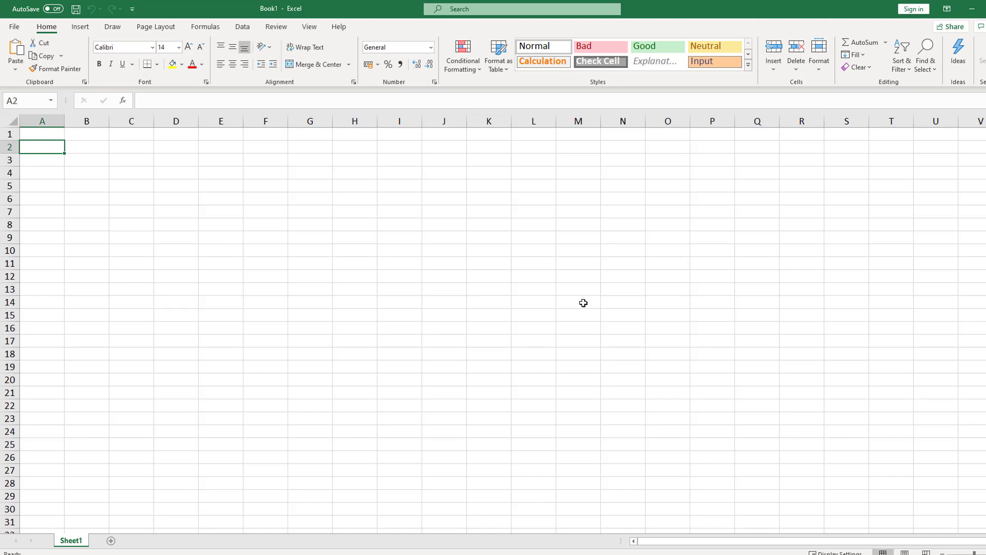
left_click(191, 229)
left_click(524, 203)
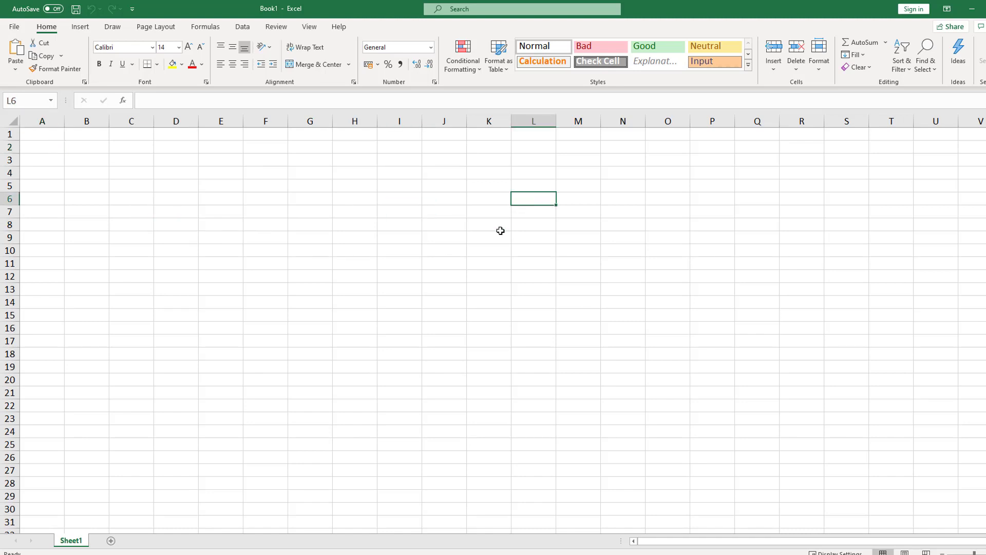
left_click(414, 369)
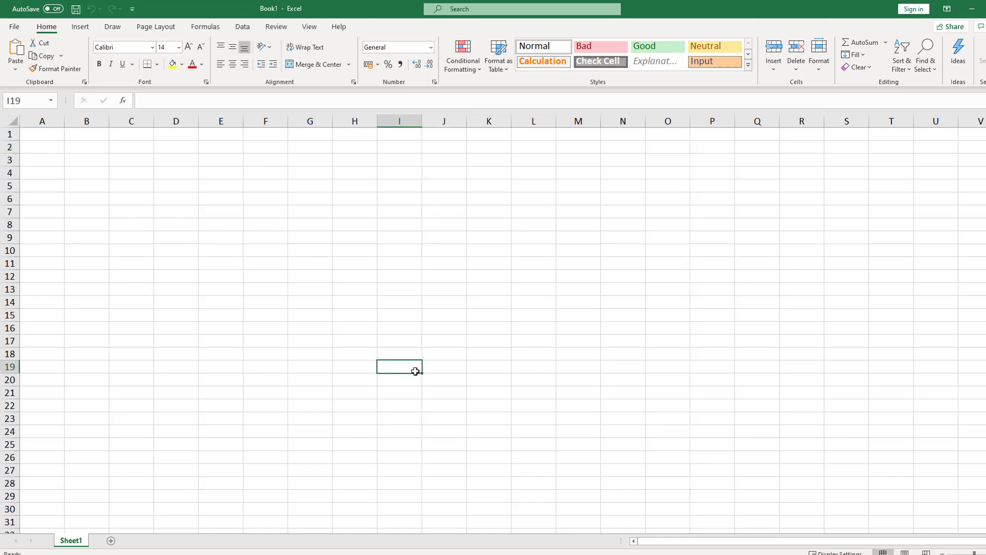
key("Delete")
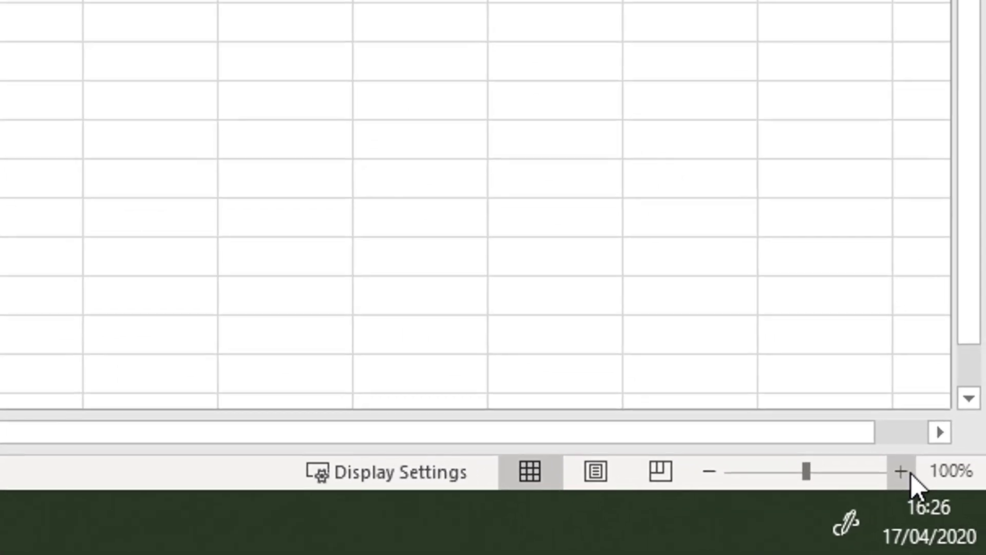
- Increase the worksheet's zoom level well above 100% and bring the first rows and columns into view
left_click(905, 472)
left_click(904, 472)
left_click(904, 472)
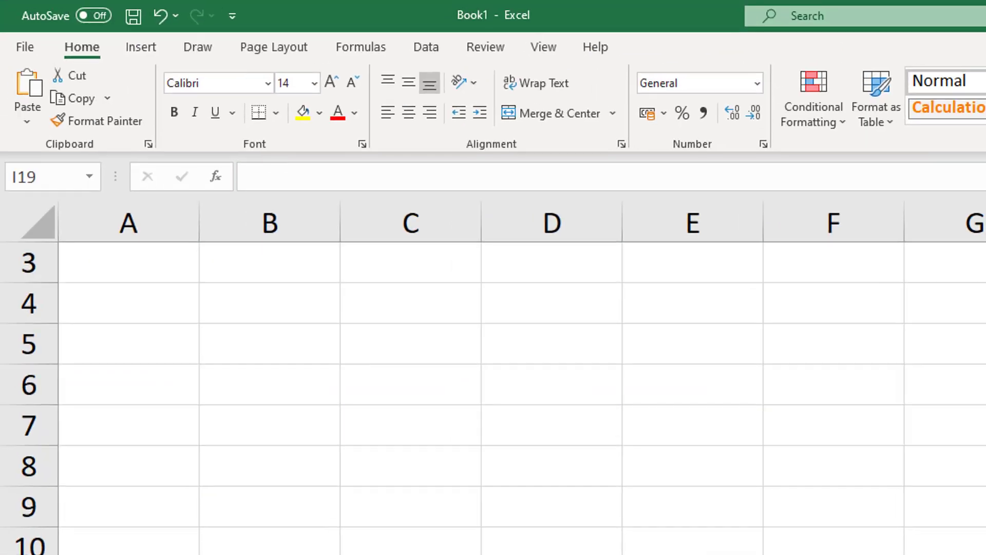
left_click(985, 554)
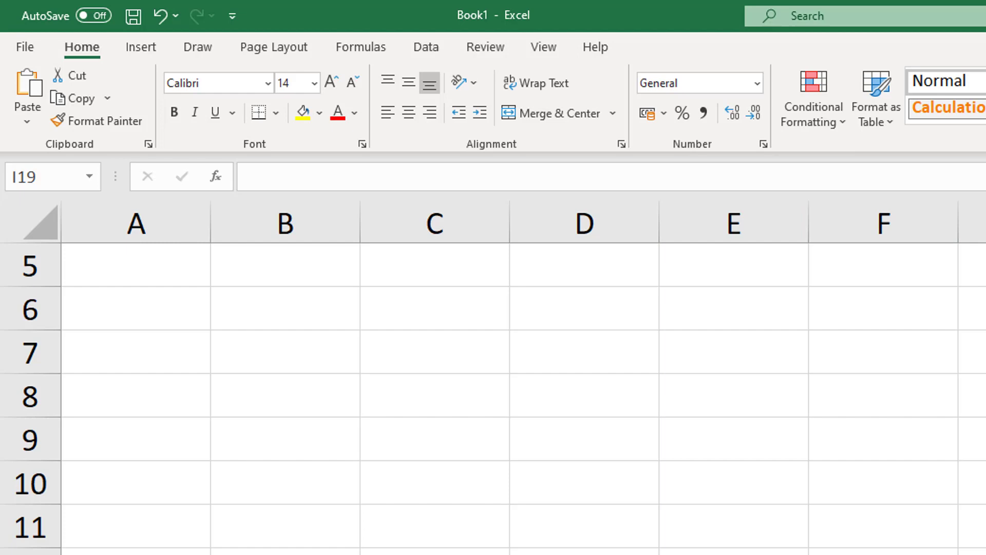
scroll(514, 390, "right", 1)
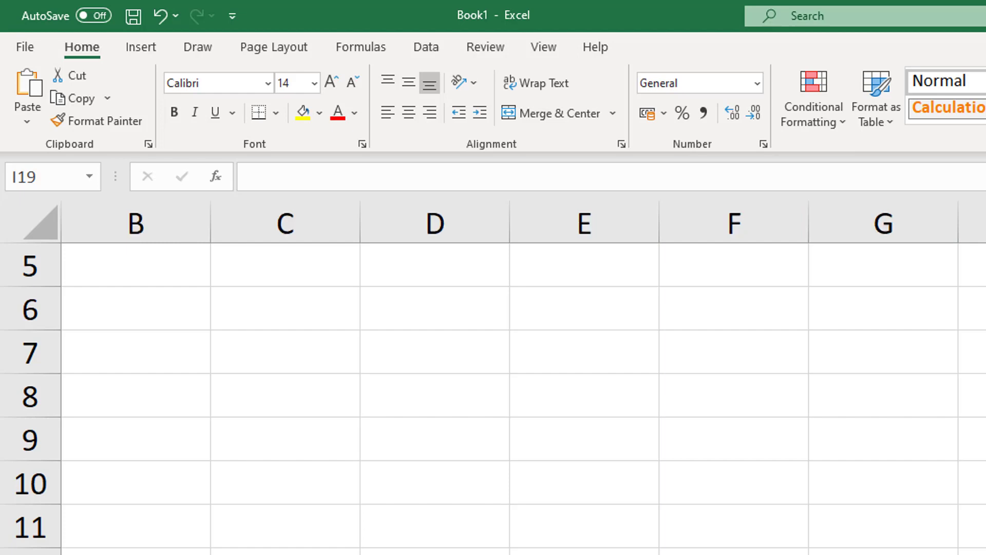
scroll(514, 391, "left", 1)
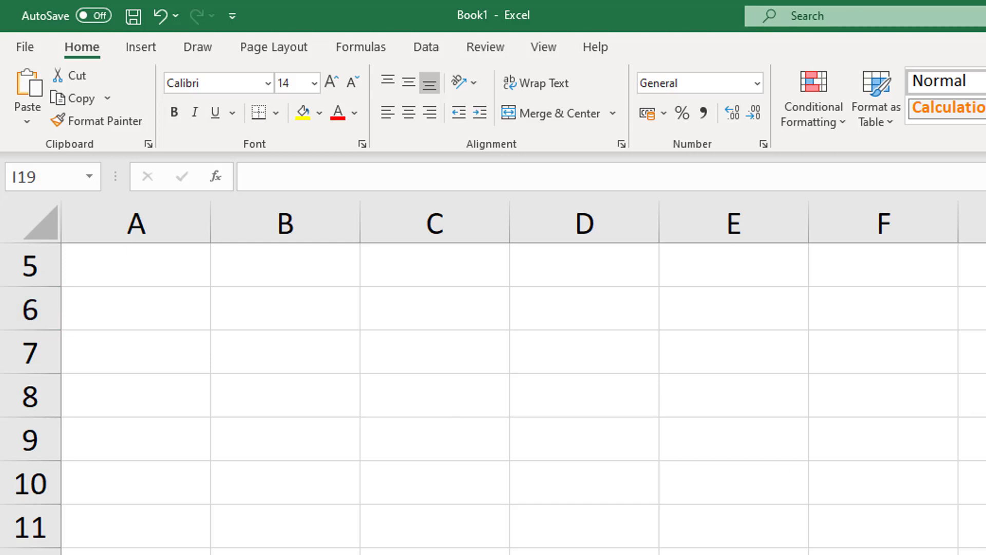
scroll(645, 388, "up", 2)
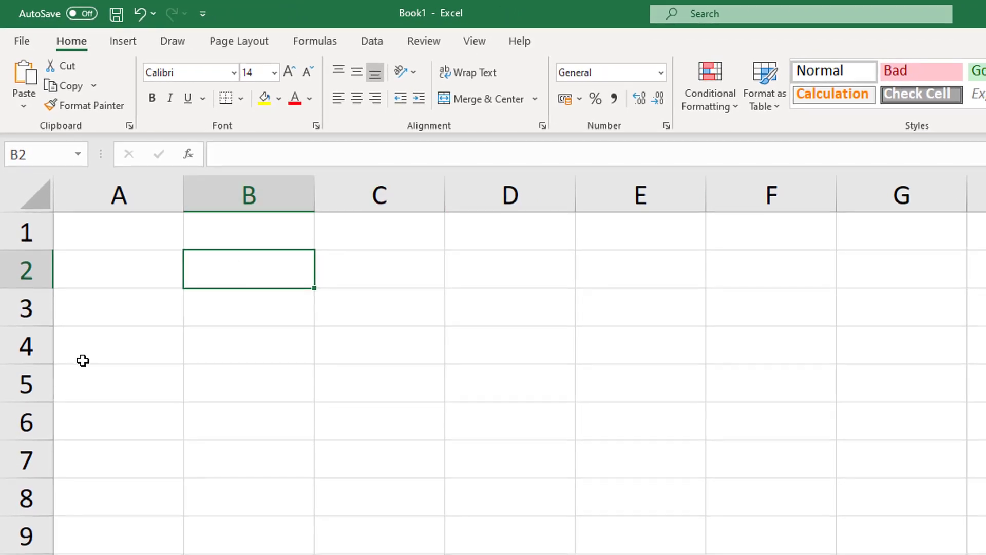
- Select cells C4, F2 and G6 in turn to check their cell references
left_click(392, 343)
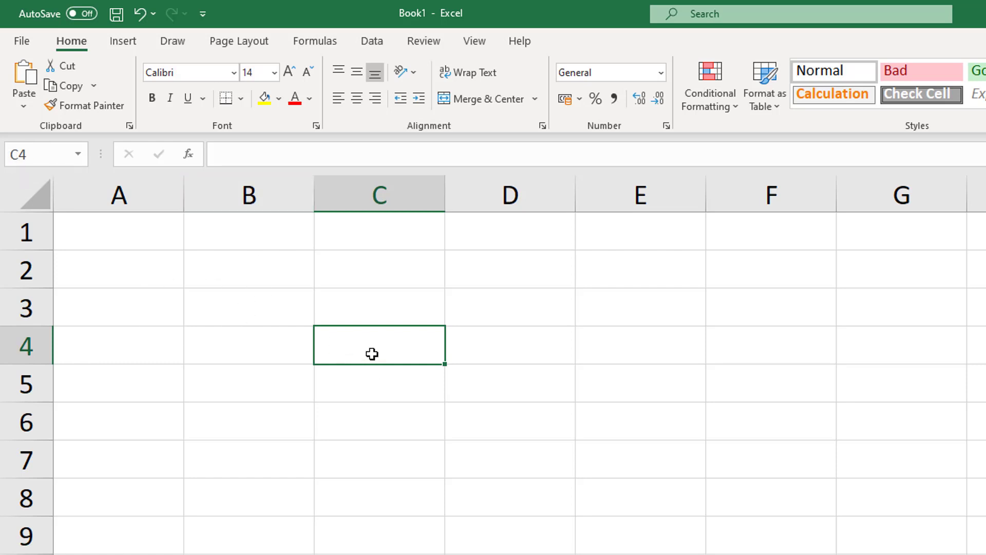
left_click(728, 279)
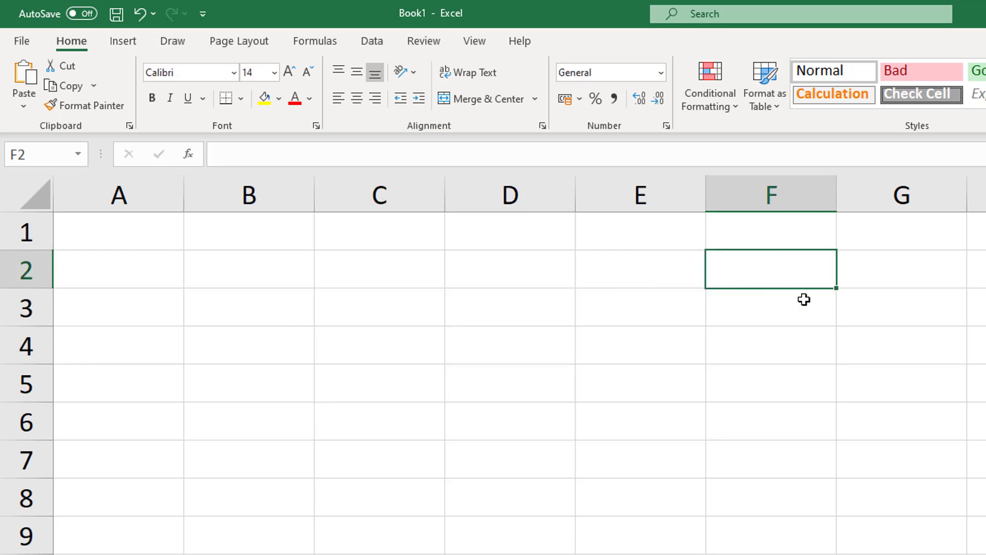
left_click(877, 432)
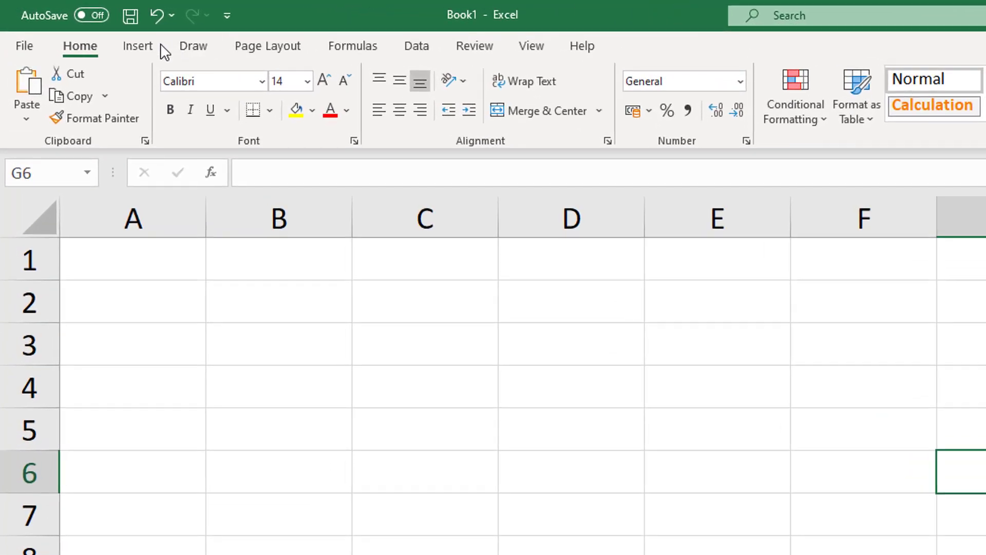
left_click(100, 32)
left_click(254, 51)
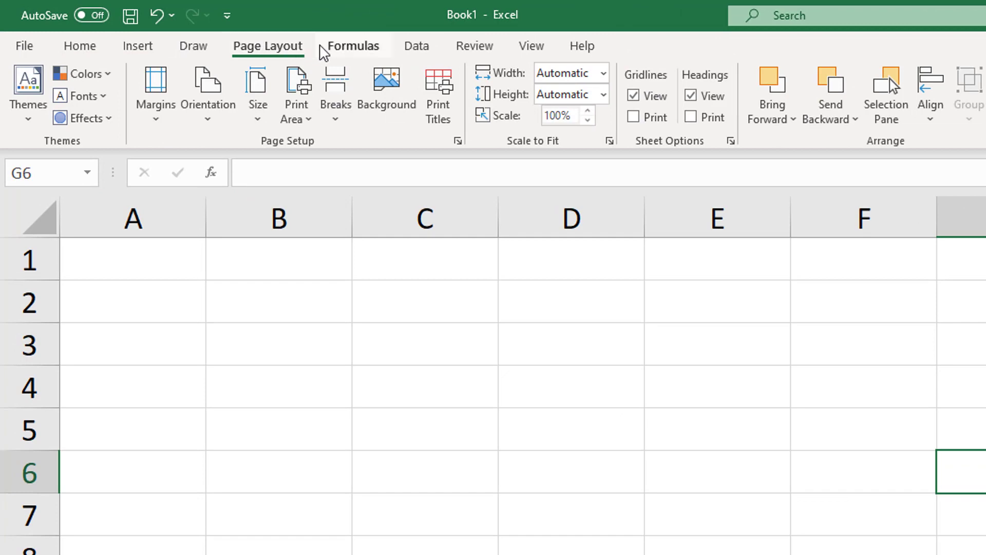
left_click(342, 47)
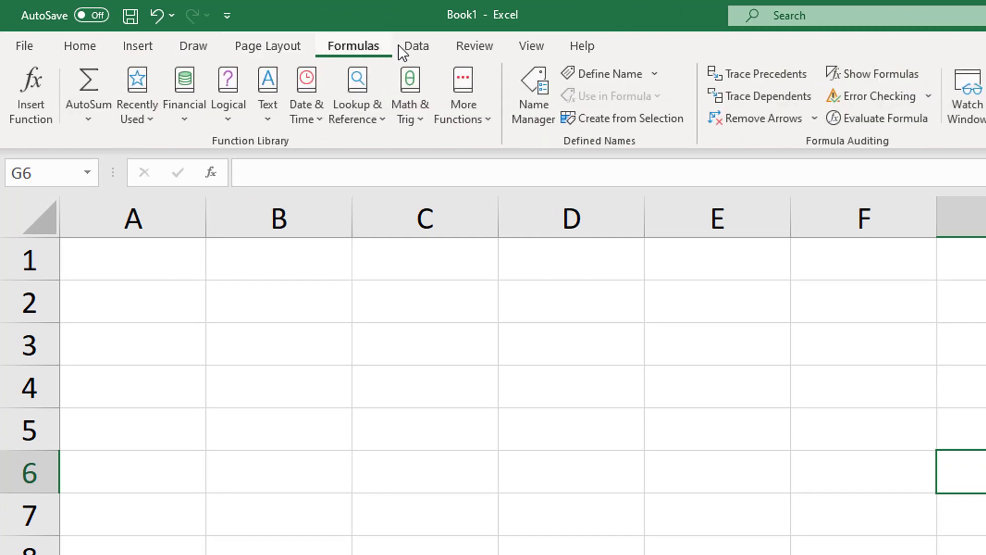
left_click(537, 51)
left_click(79, 46)
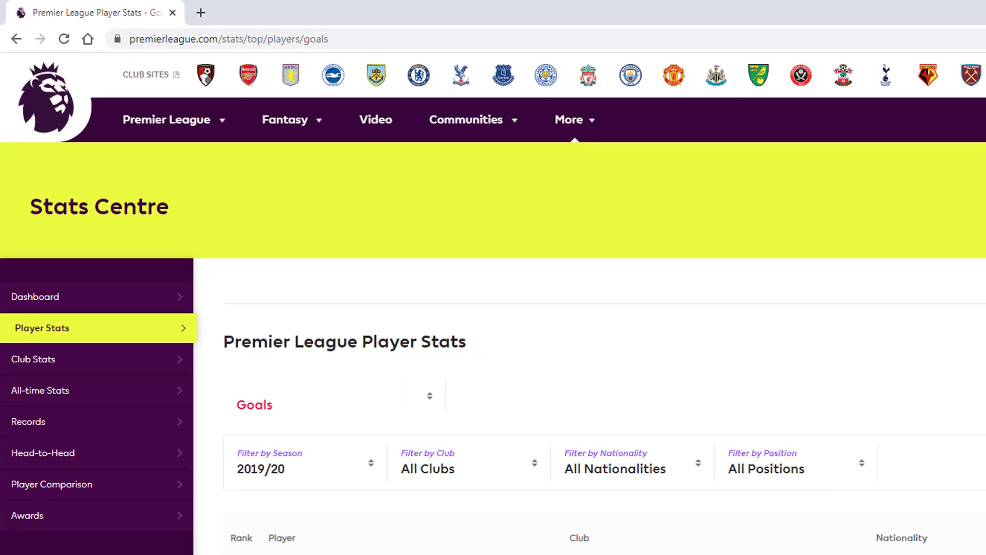
- Switch to the Premier League website in the browser and review the 2019/20 player goals ranking with its clubs and nationalities
scroll(465, 525, "down", 4)
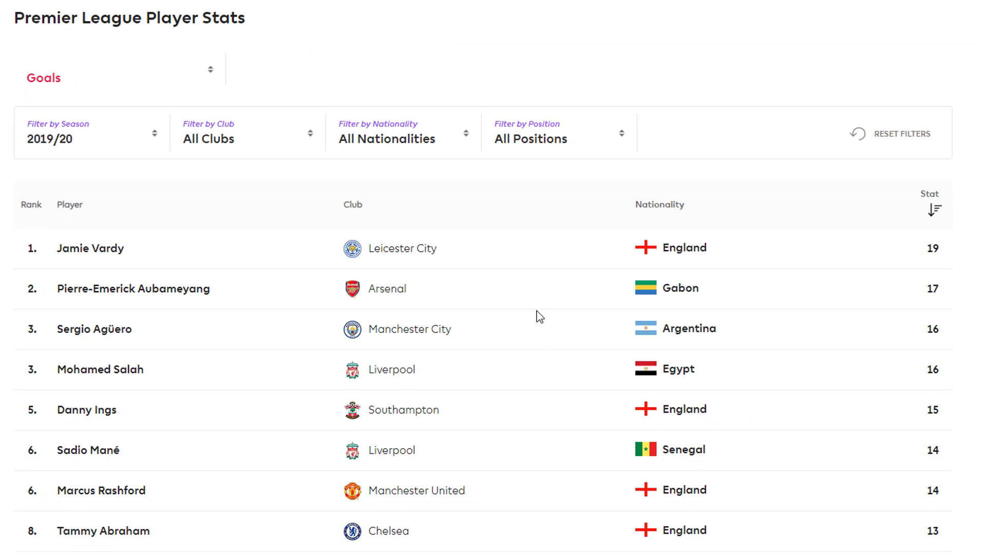
scroll(537, 311, "up", 2)
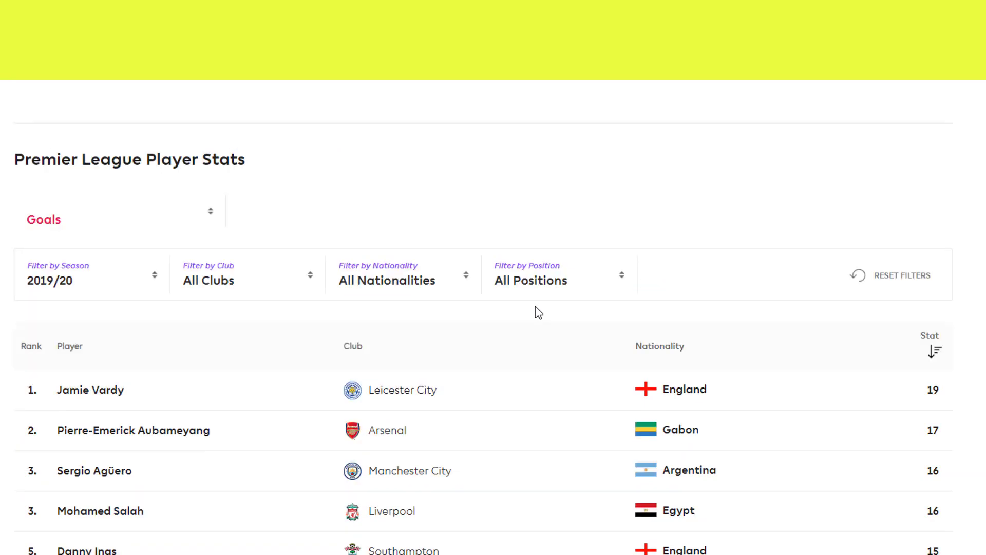
scroll(537, 311, "down", 2)
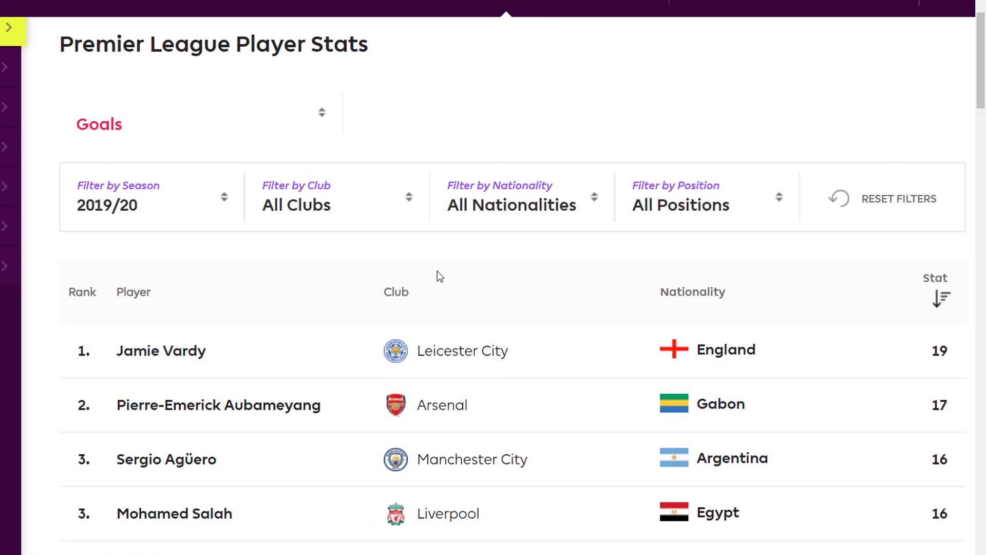
scroll(453, 283, "down", 3)
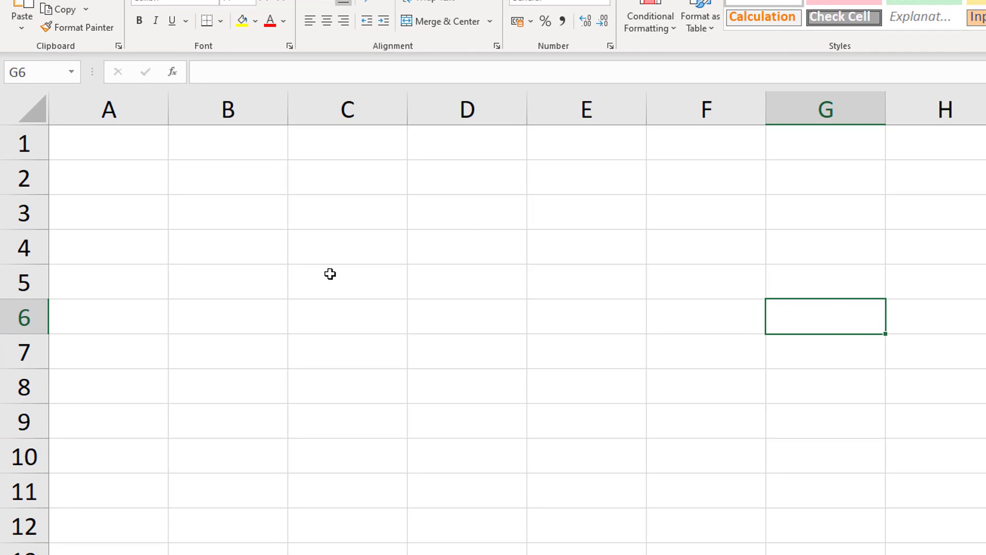
- Return to the Excel workbook and enter the title "Premier League Top Goal Scorers" in cell A1
left_click(106, 148)
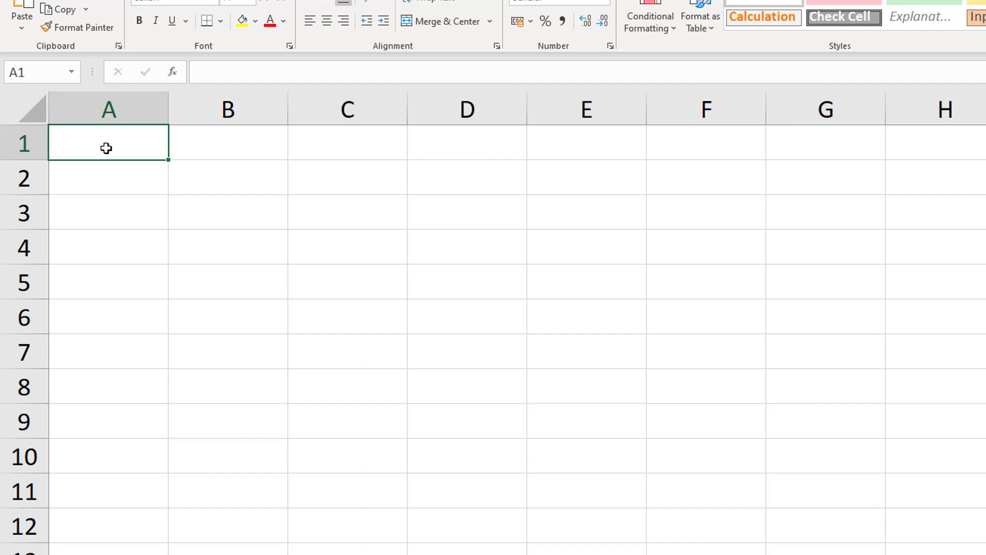
type("Premier")
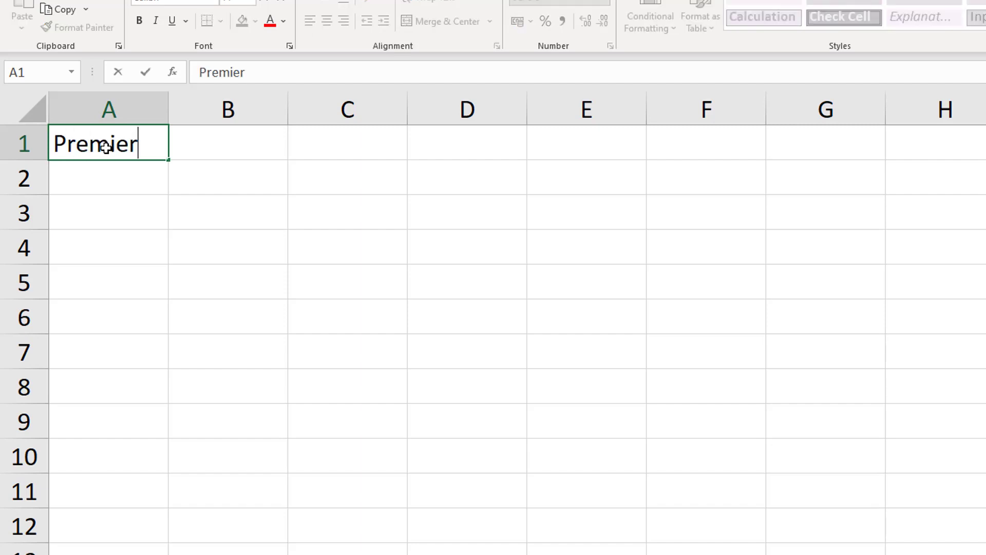
type(" League ")
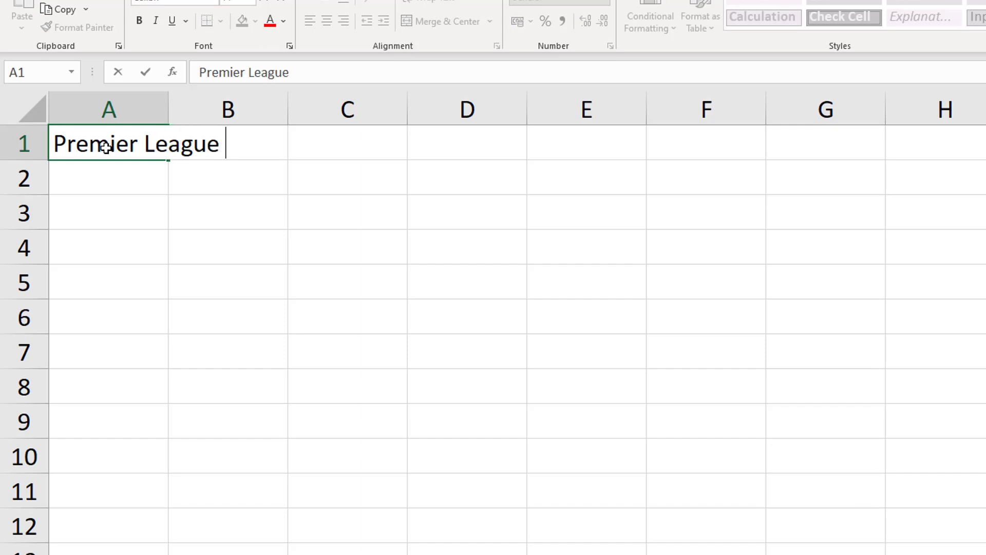
type("Top Goal ")
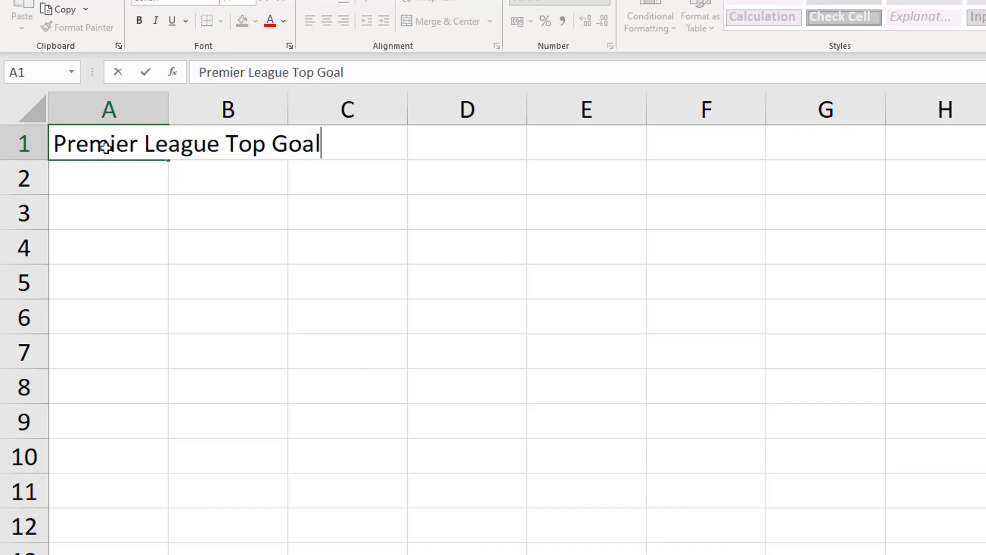
type("Scorer")
key("BackSpace")
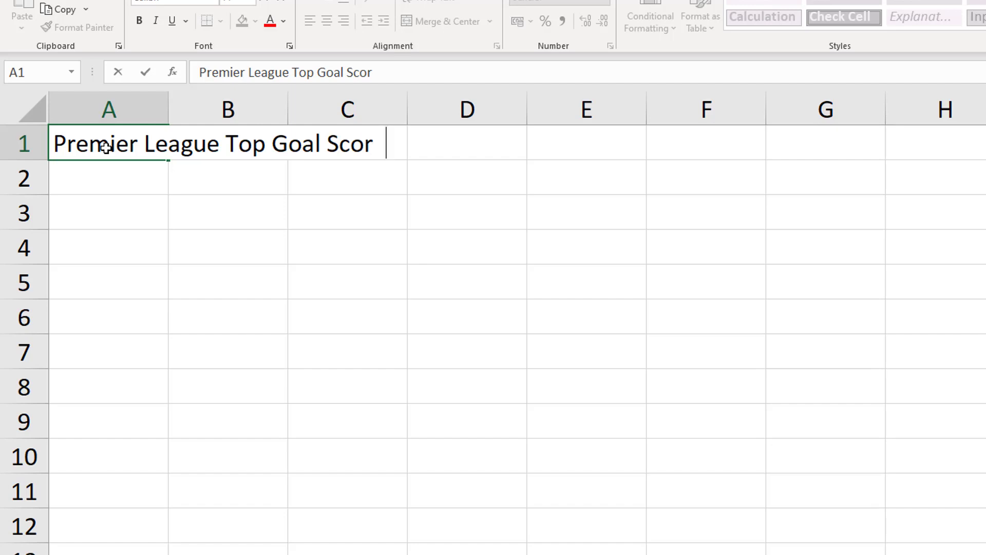
type("ers")
left_click(89, 246)
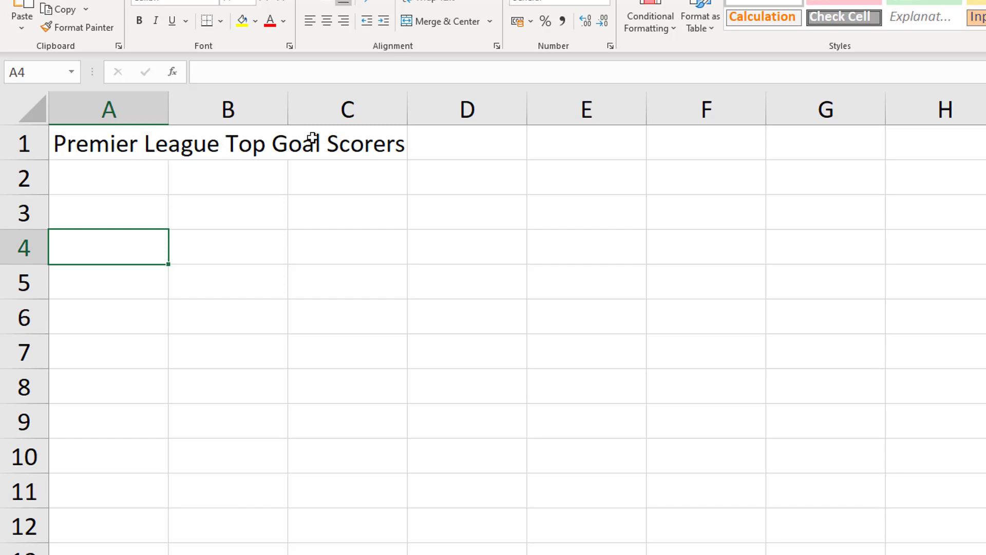
- Enter the sample text "qwerty" in cell B1, next to the title
left_click(247, 147)
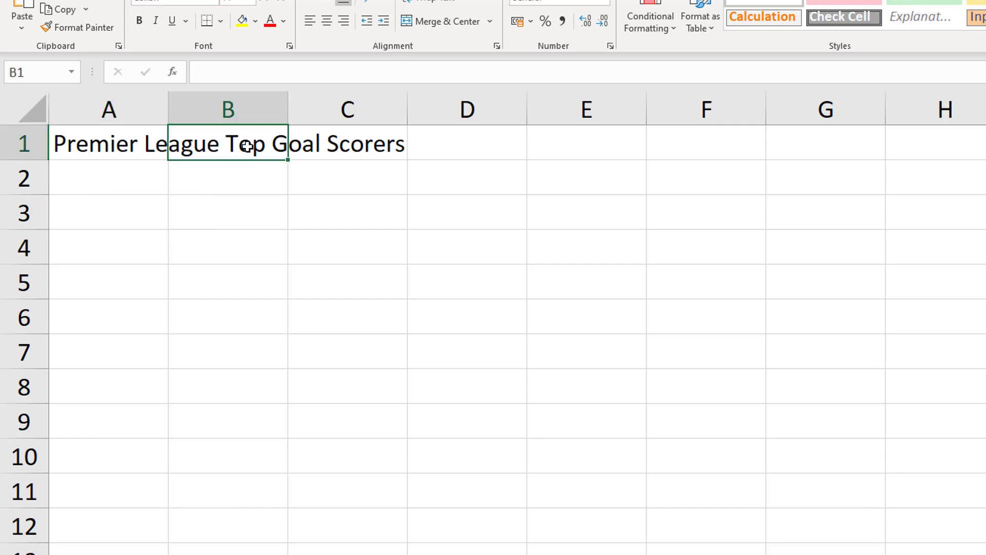
type("h")
key("BackSpace")
type("qwe")
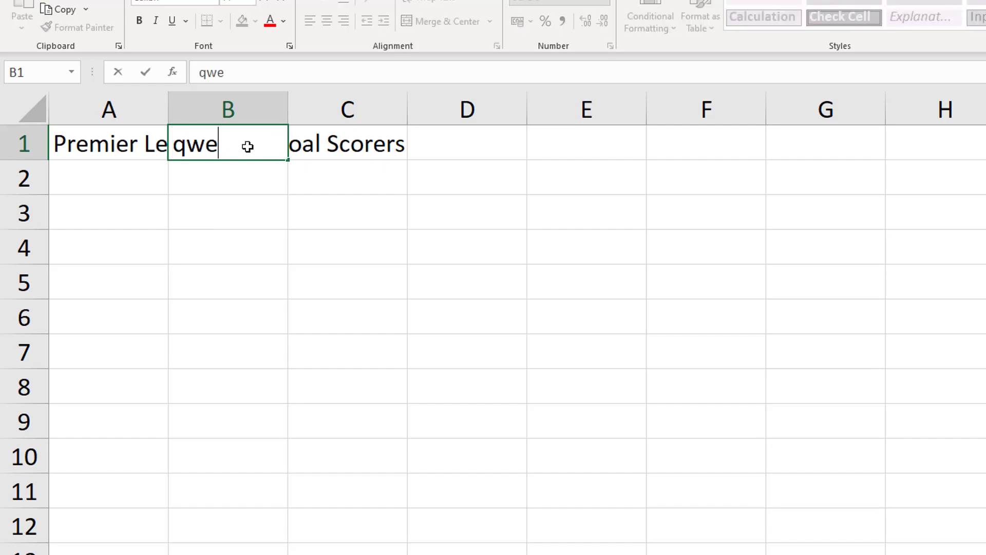
type("rty")
left_click(250, 246)
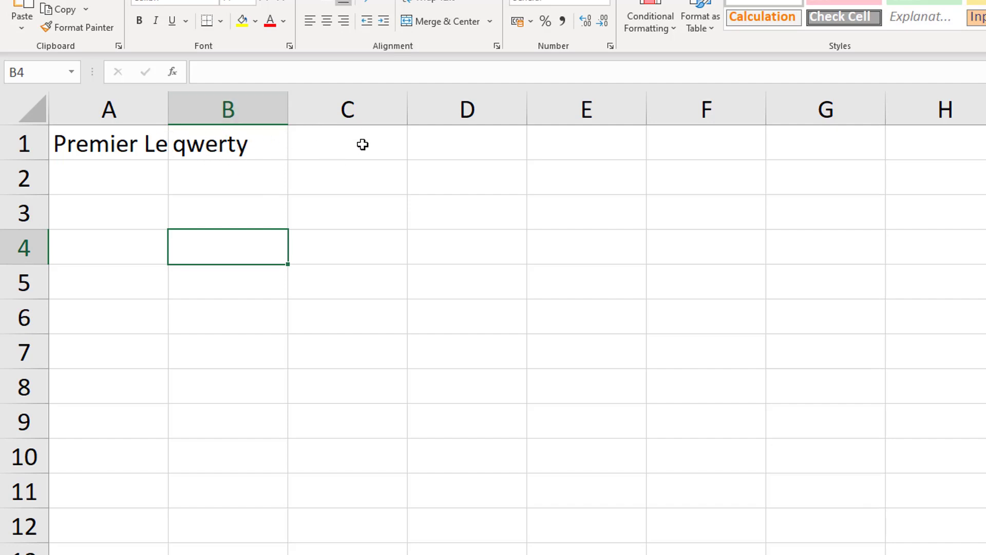
- Inspect the title in A1, then try the long filler text "dfdfghgjhhjhkjh" in cell A3 and erase it
left_click(140, 157)
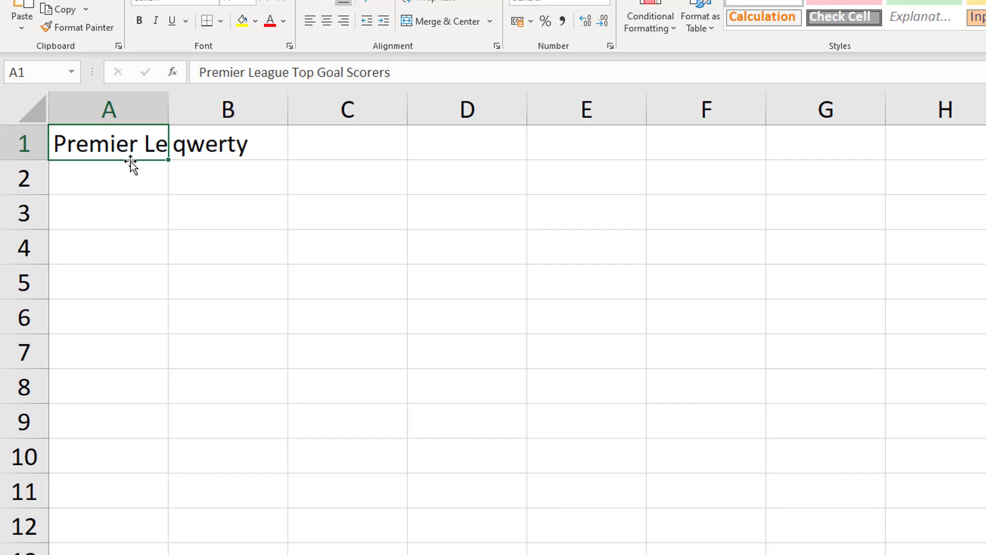
left_click(130, 205)
type("dfdfghgjhhjhkjh")
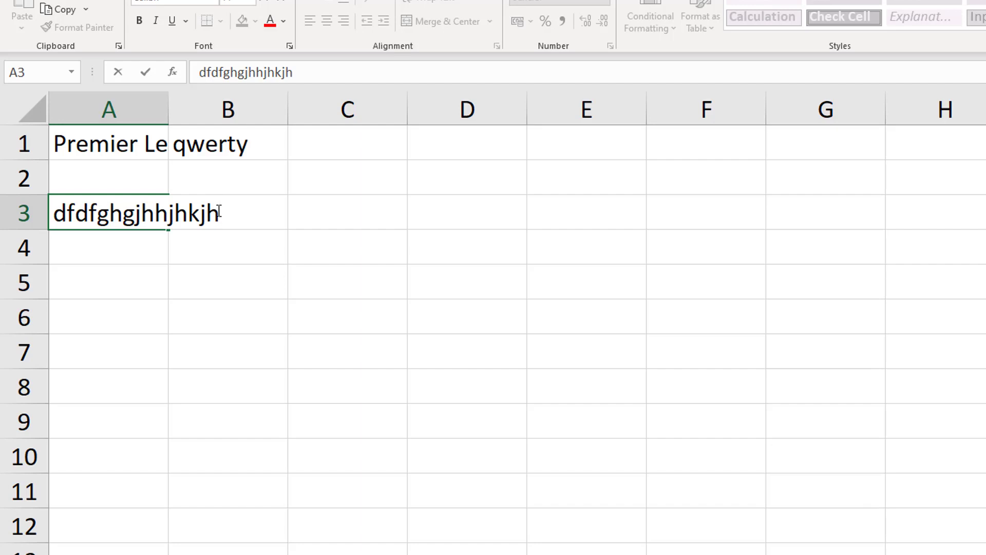
key("BackSpace")
key("BackSpace")
key("BackSpace")
key("BackSpace")
key("BackSpace")
key("BackSpace")
key("BackSpace")
key("BackSpace")
key("BackSpace")
key("BackSpace")
key("BackSpace")
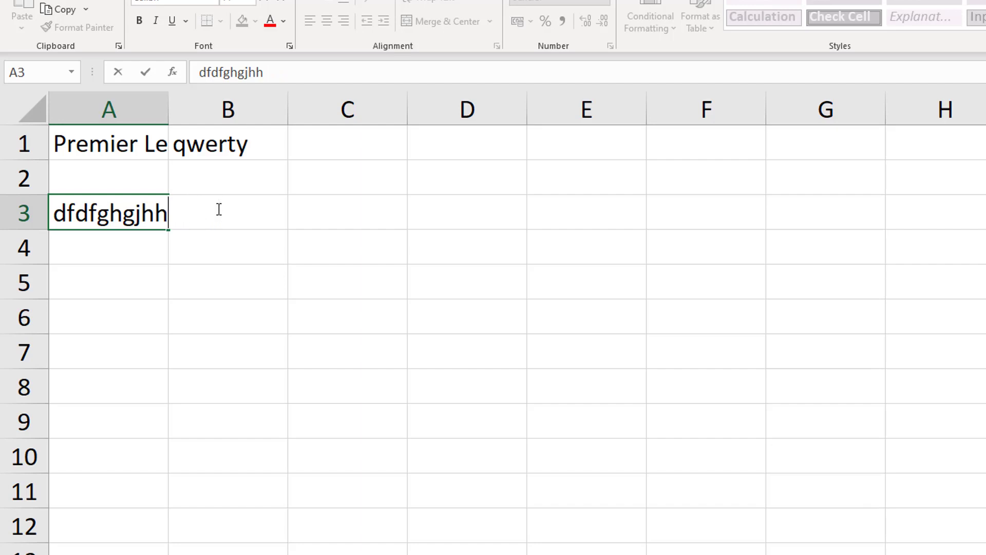
key("BackSpace")
key("BackSpace")
key("BackSpace")
key("BackSpace")
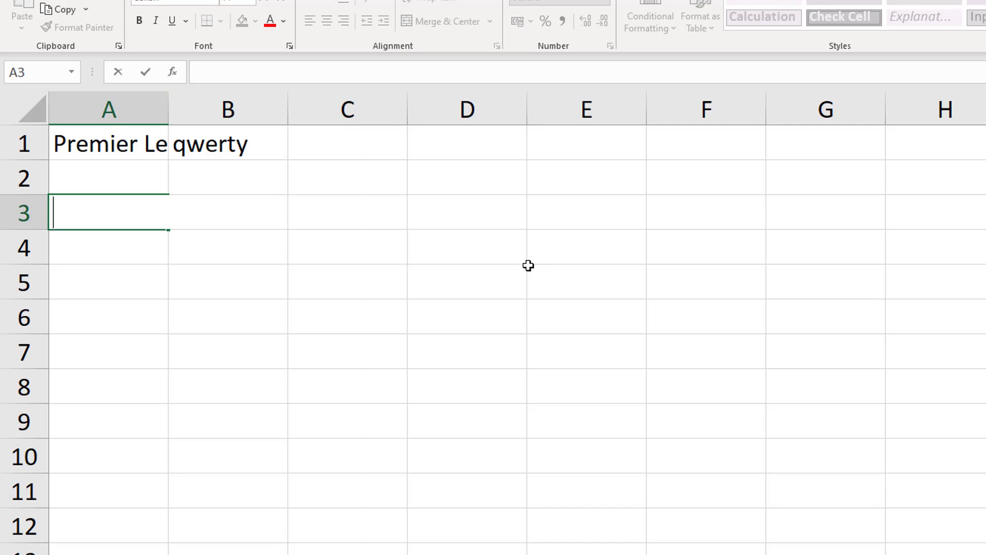
- Widen column A so that the title fits in cell A1 up to the word "Goal"
left_click(167, 108)
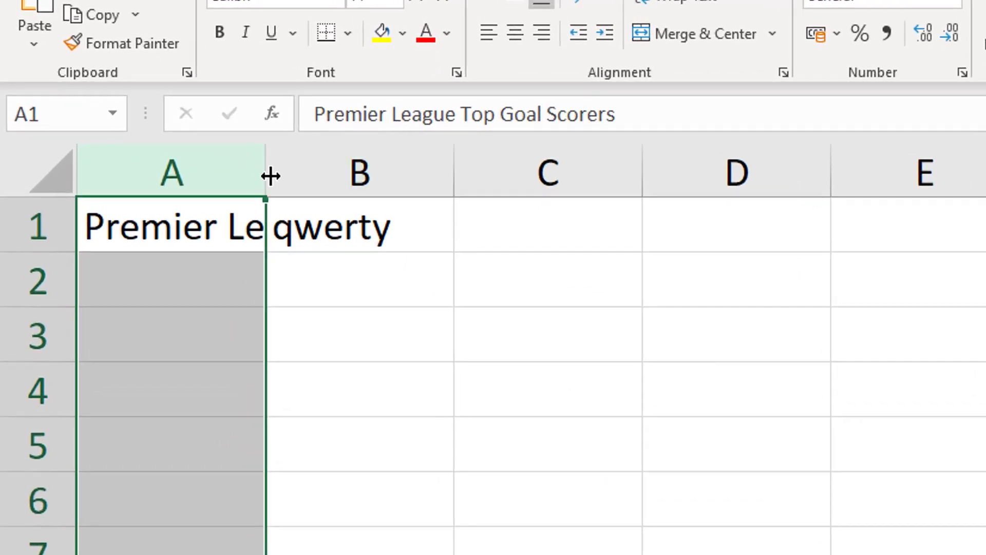
left_click_drag(271, 176, 511, 181)
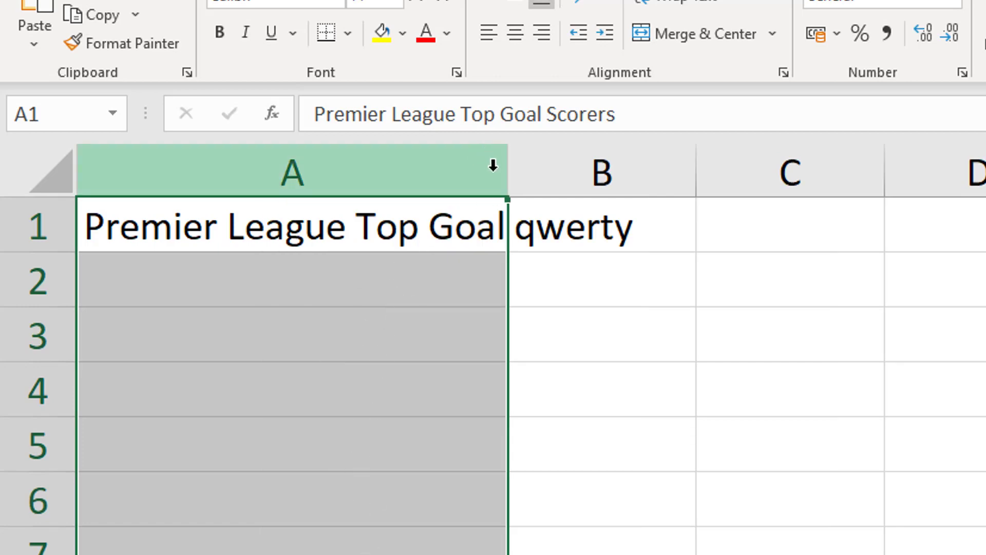
- Widen column A so the entire title fits in A1, and delete the sample text "qwerty" from B1
left_click_drag(510, 174, 705, 169)
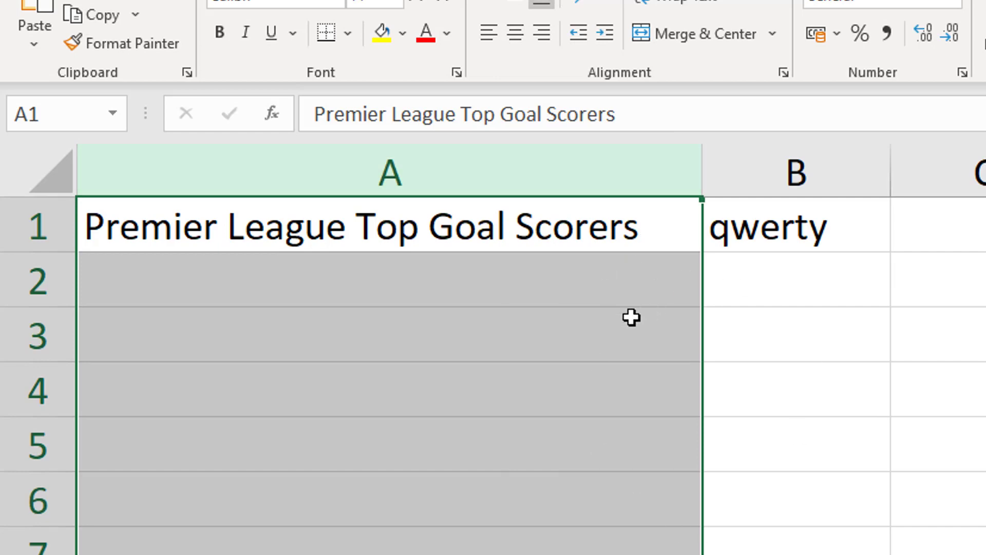
left_click(743, 234)
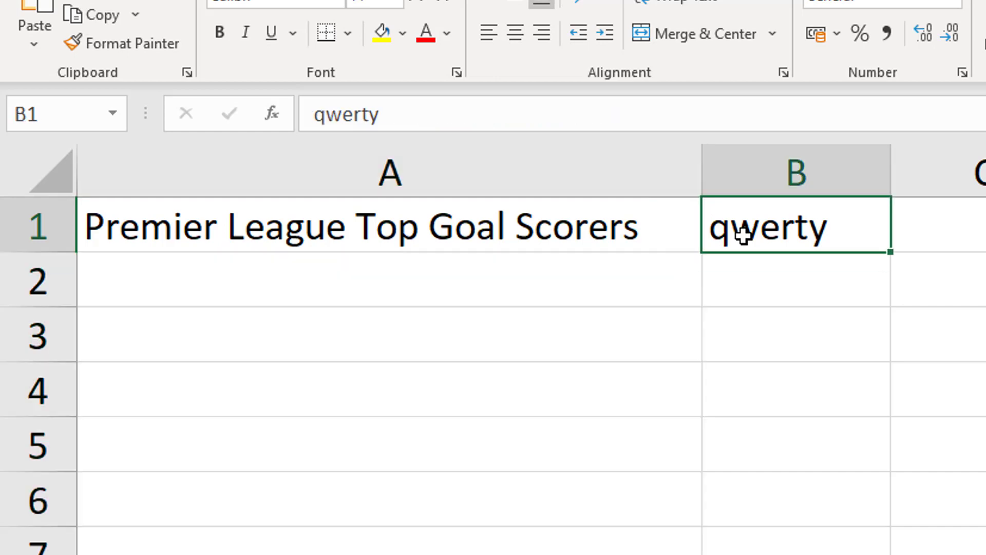
key("Delete")
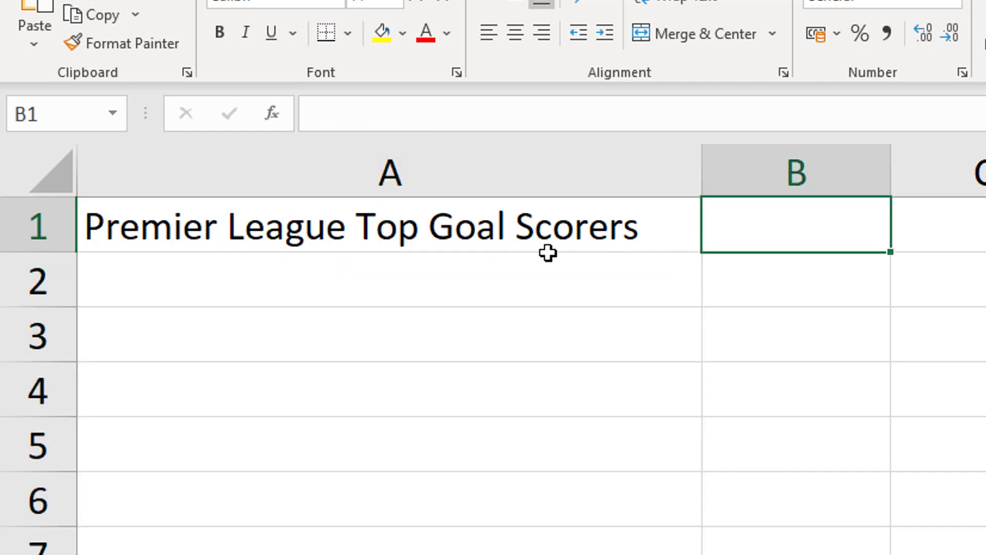
- Enter the column headings "Name", "Club" and "Goals" in cells A2, B2 and C2
left_click(546, 282)
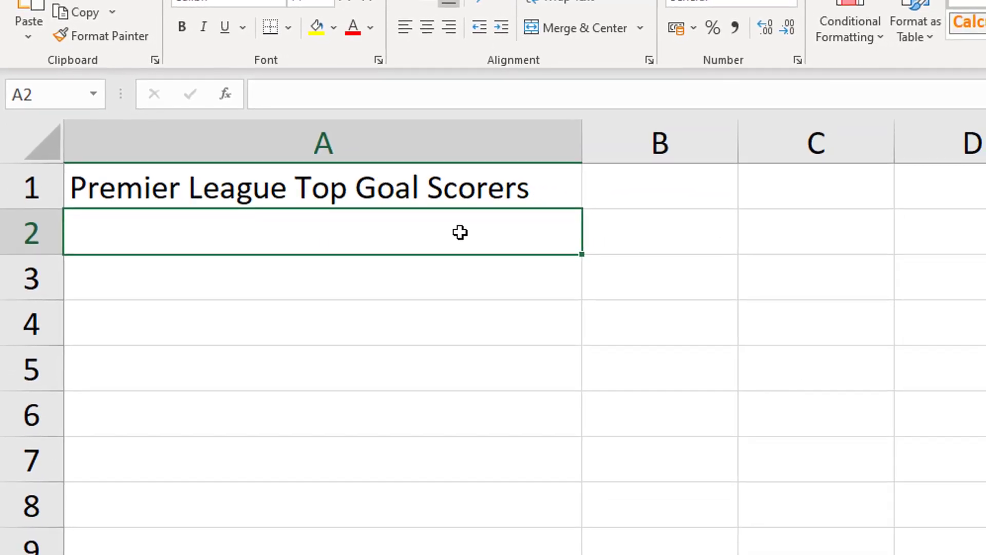
left_click(424, 188)
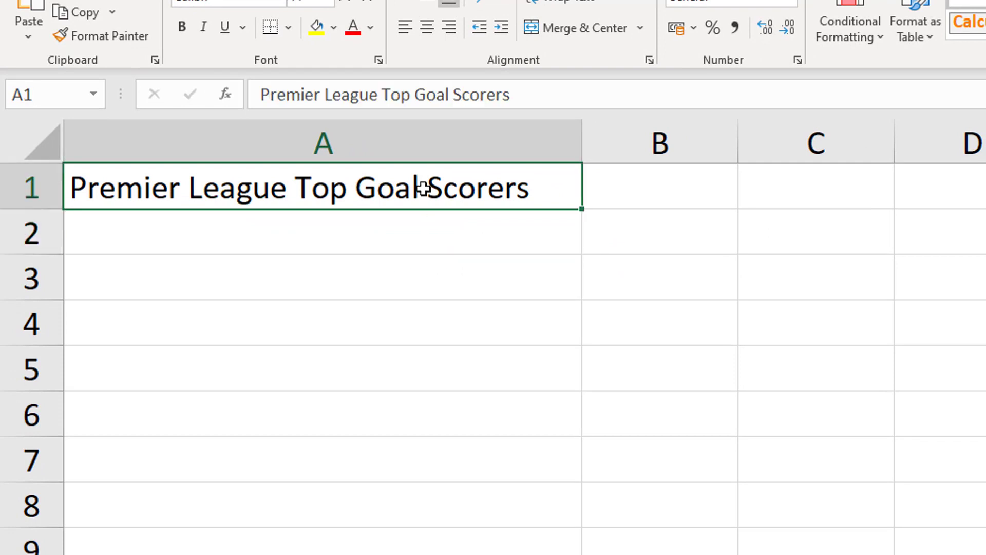
left_click(423, 230)
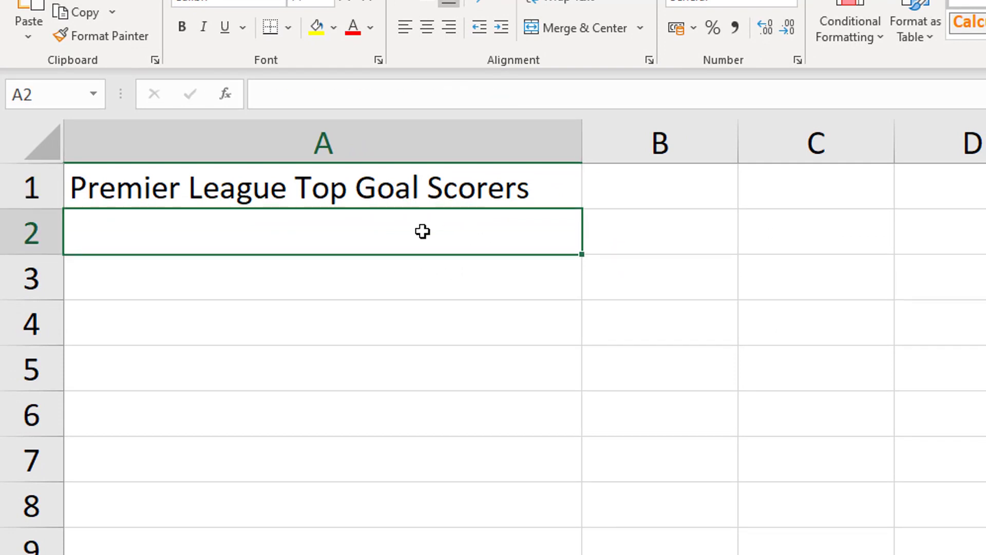
type("Name")
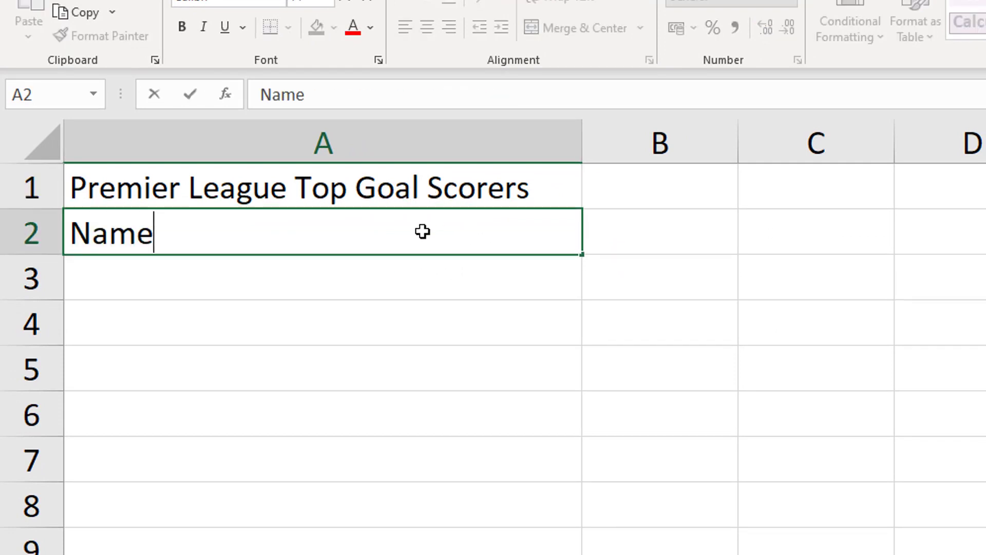
key("Tab")
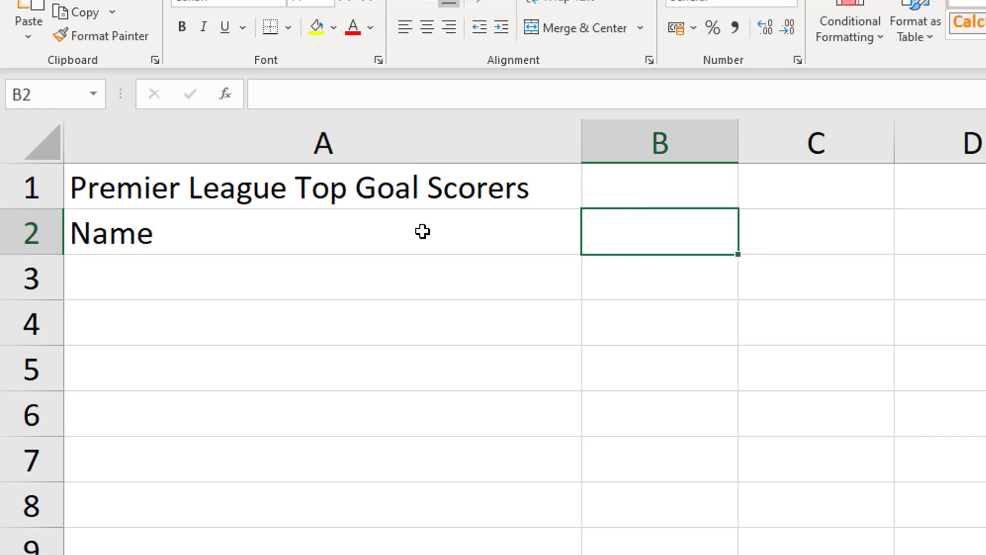
type("Club")
key("Tab")
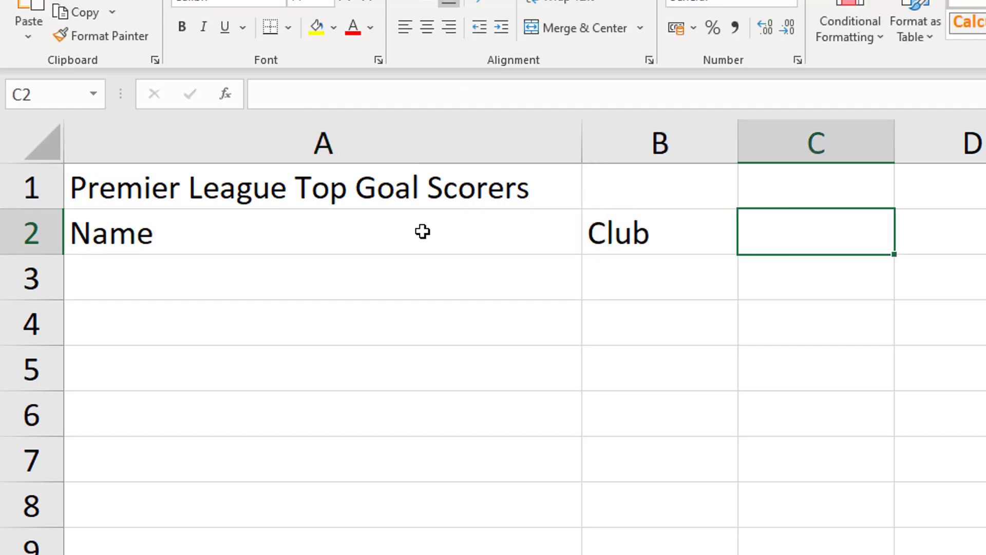
type("Goals")
key("Return")
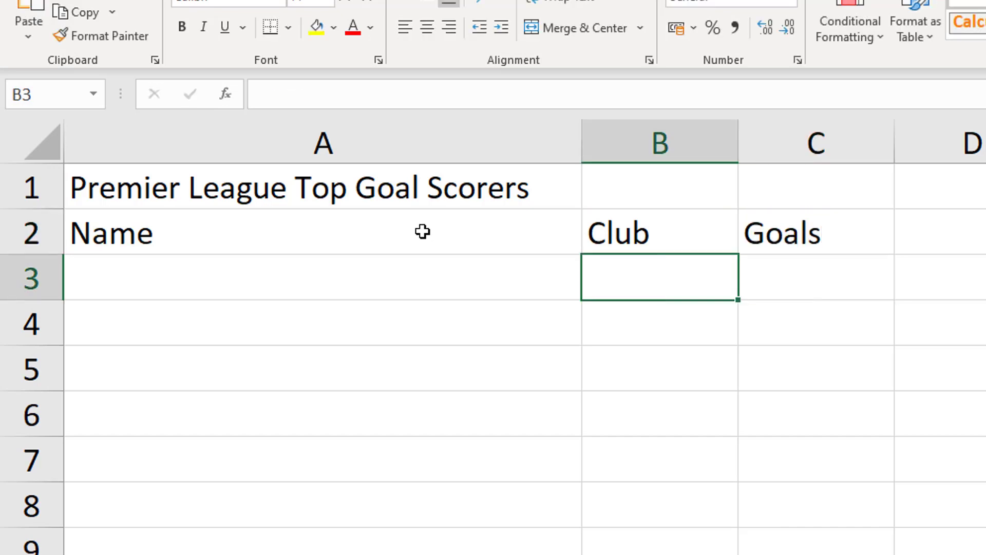
key("Left")
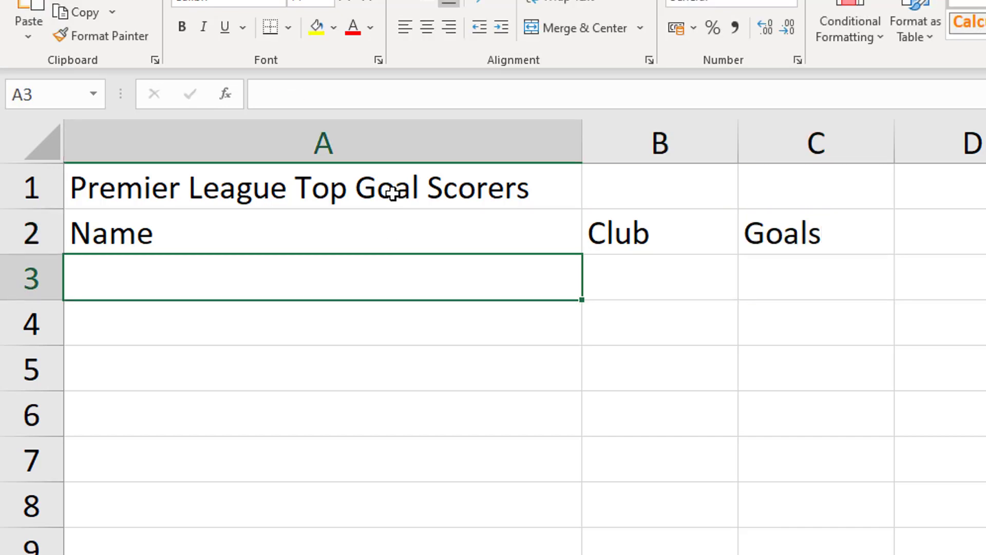
- Try widening column A far beyond the title, and undo the column width change
left_click(431, 190)
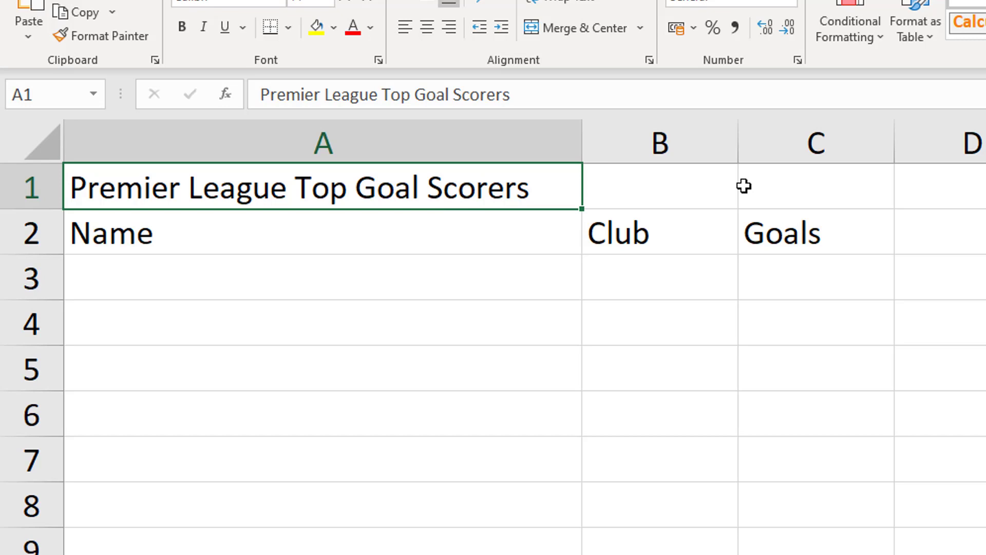
left_click_drag(585, 140, 836, 149)
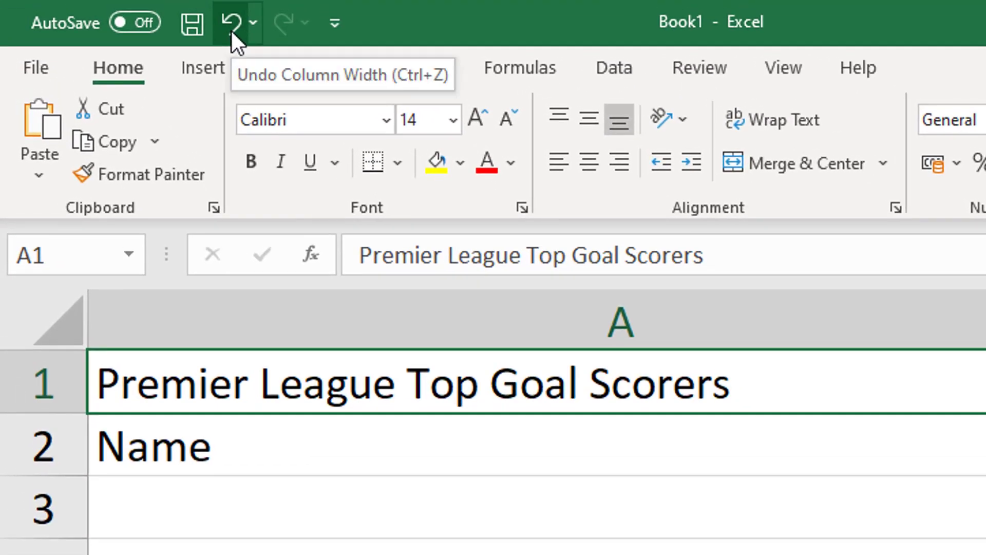
left_click(231, 30)
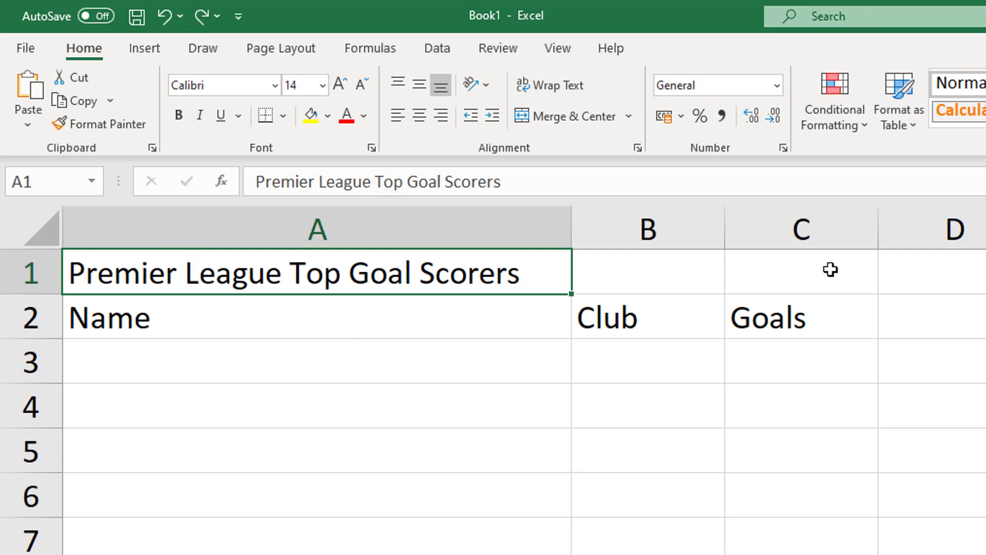
- Merge and center the title across cells A1 to C1 above the three column headings
left_click(398, 418)
left_click(375, 282)
left_click_drag(399, 276, 770, 271)
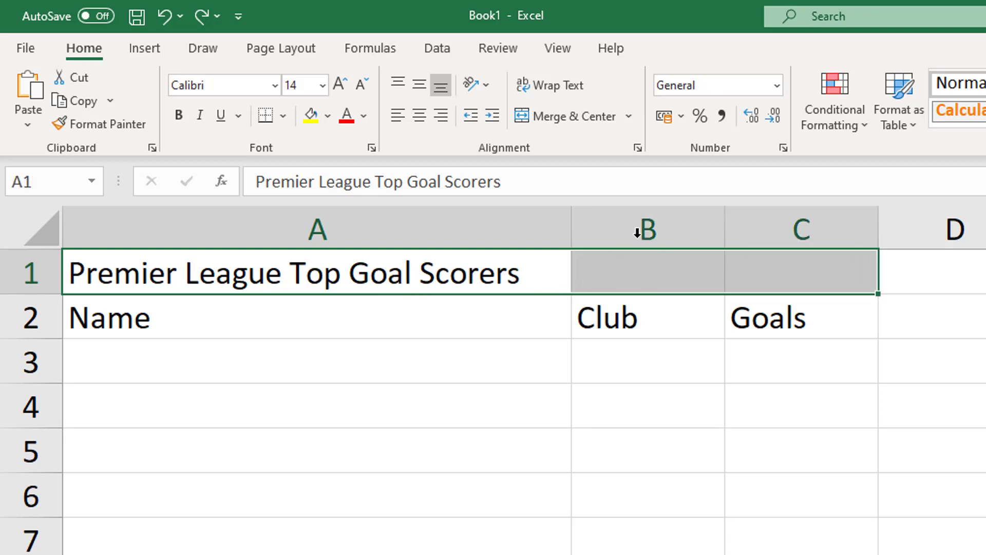
left_click(572, 121)
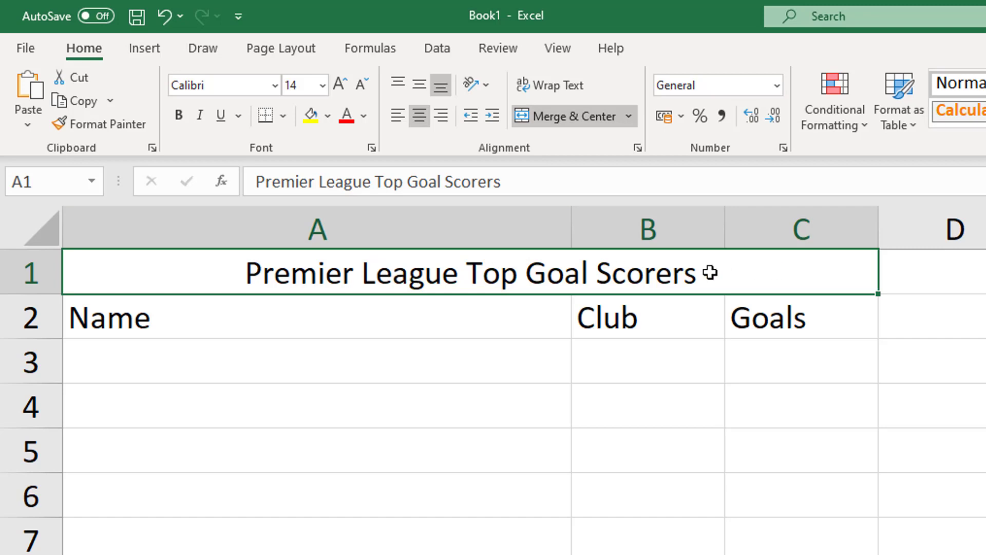
- Try left alignment on the merged title in row 1, and return it to center alignment
left_click(400, 113)
left_click(413, 115)
left_click(399, 116)
left_click(419, 115)
left_click(484, 400)
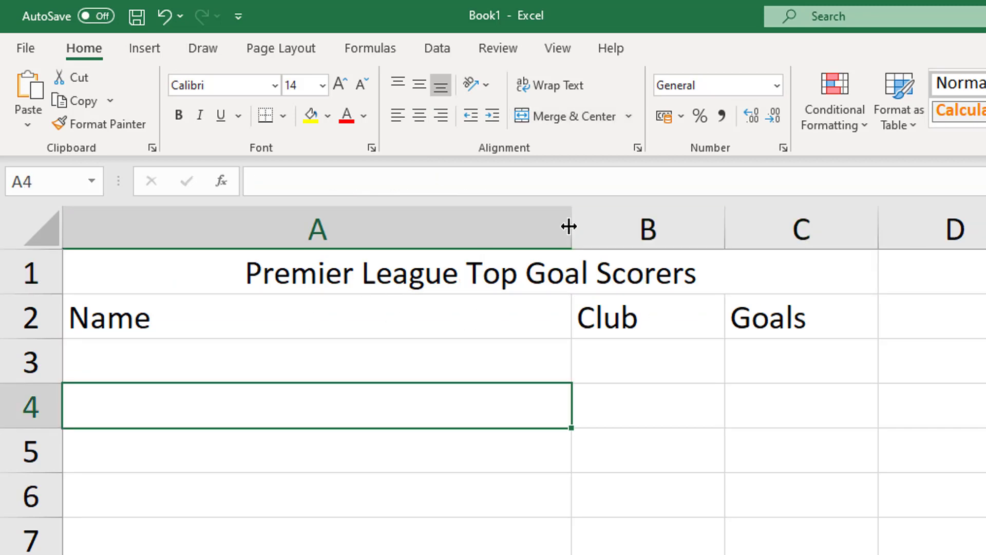
- Narrow column A until the merged title just fits across A1 to C1, and enter "Jamie Vardy" in A3
left_click_drag(570, 224, 234, 250)
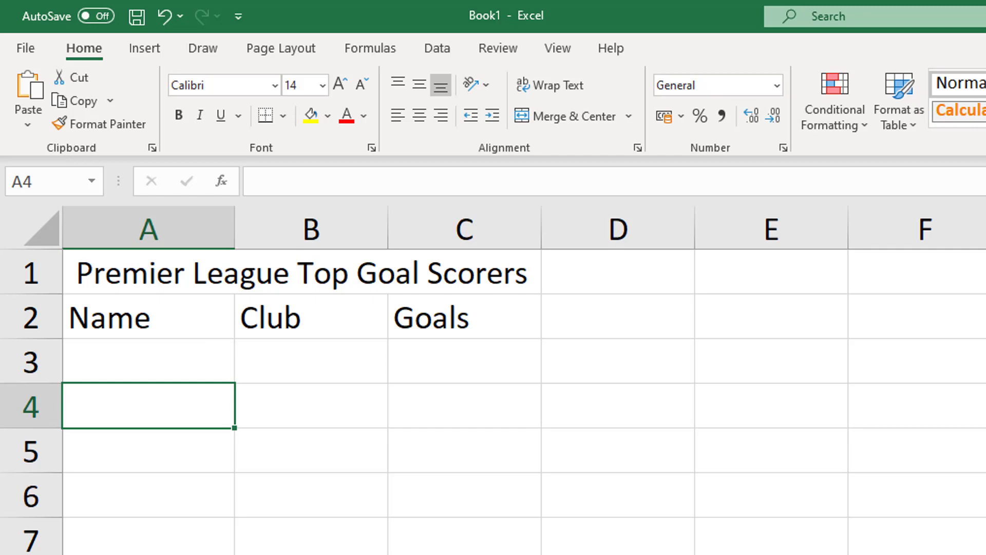
left_click(149, 361)
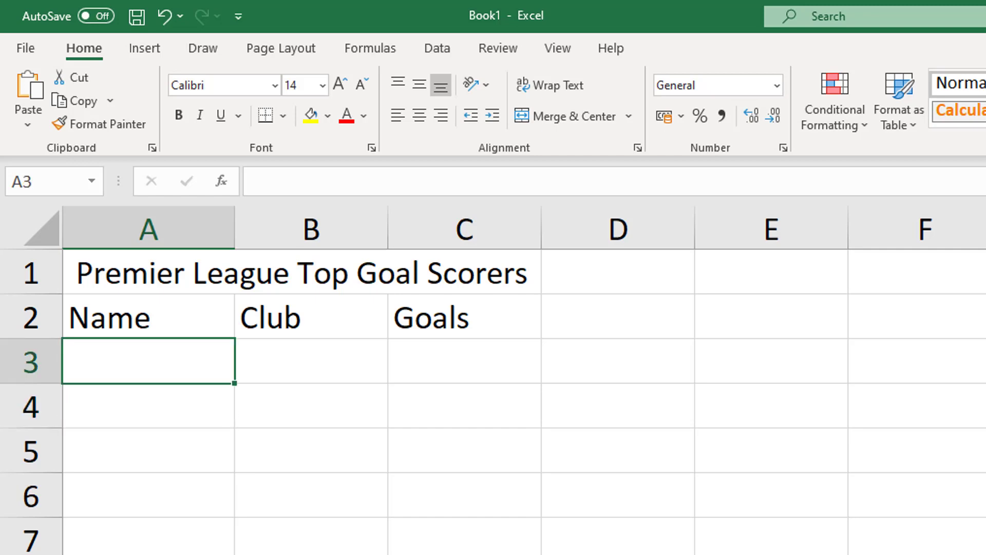
type("Jamie Vardy")
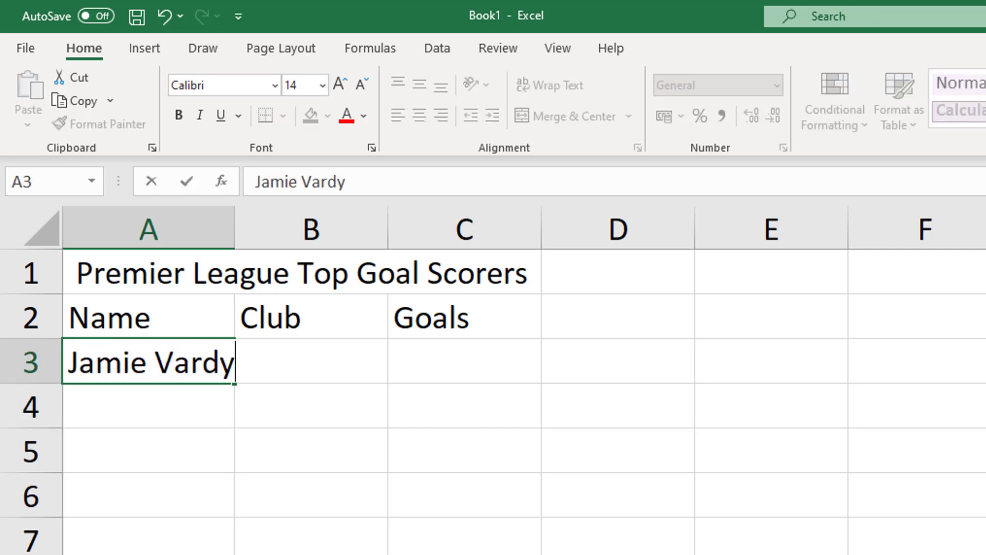
key("Tab")
- Practise moving the cell selection back and forth between A3 and B3
key("Left")
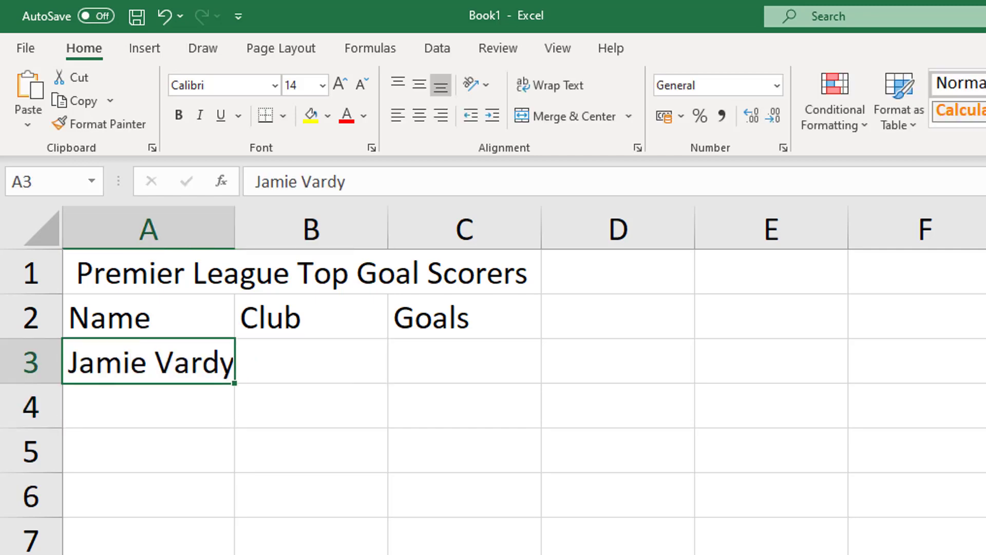
key("Right")
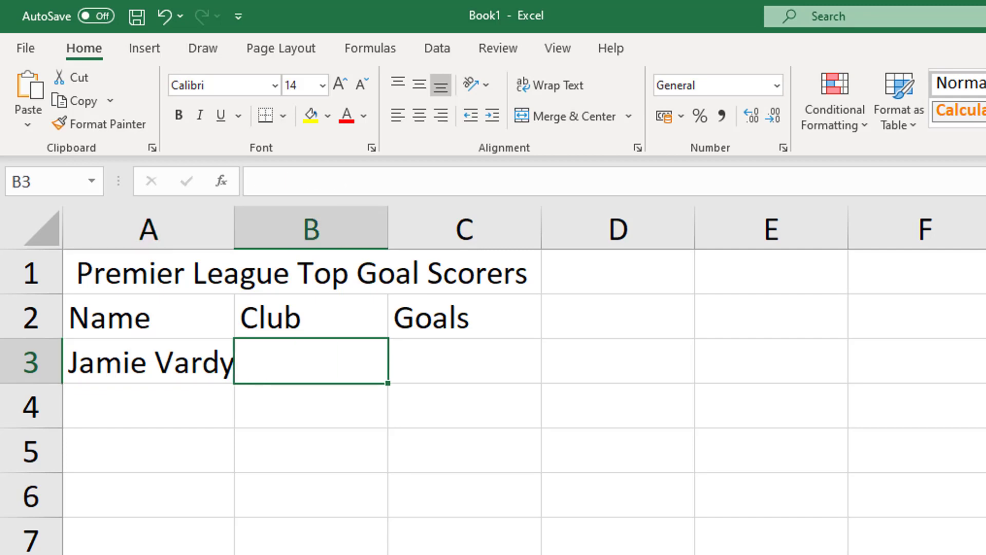
key("Left")
key("Right")
key("Left")
key("Right")
left_click(331, 437)
left_click(309, 378)
key("Left")
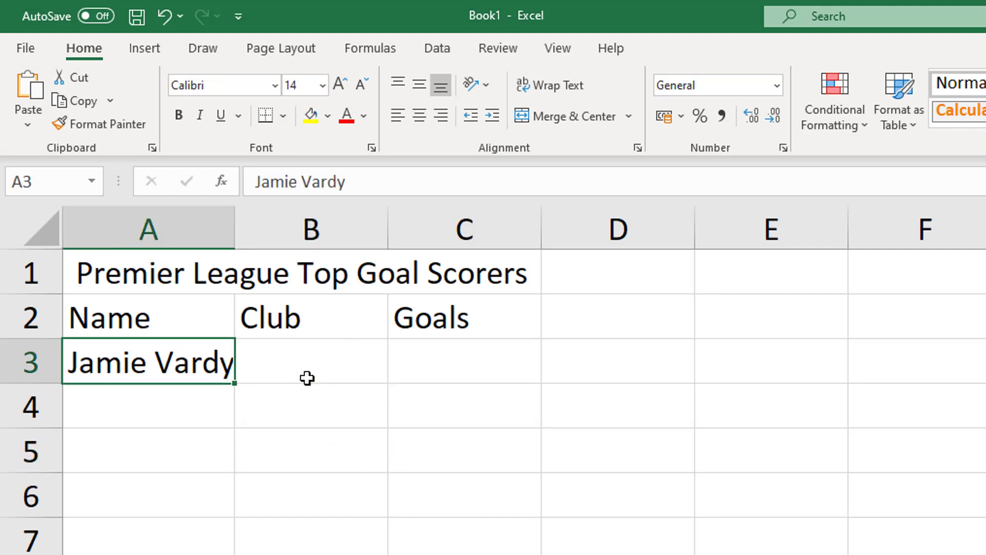
- Complete the Jamie Vardy row with the club "Leicester" in B3 and 19 goals in C3
key("Right")
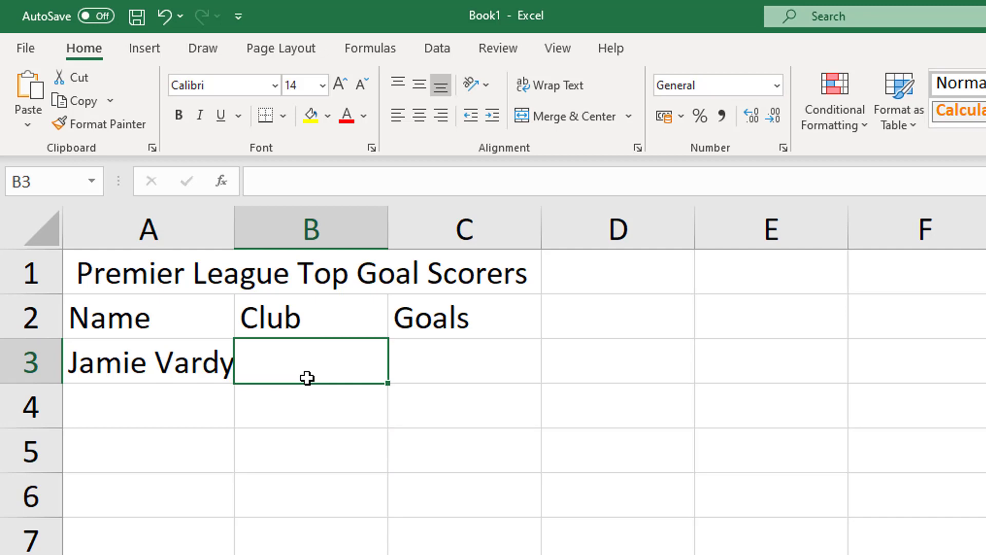
type("Leicester")
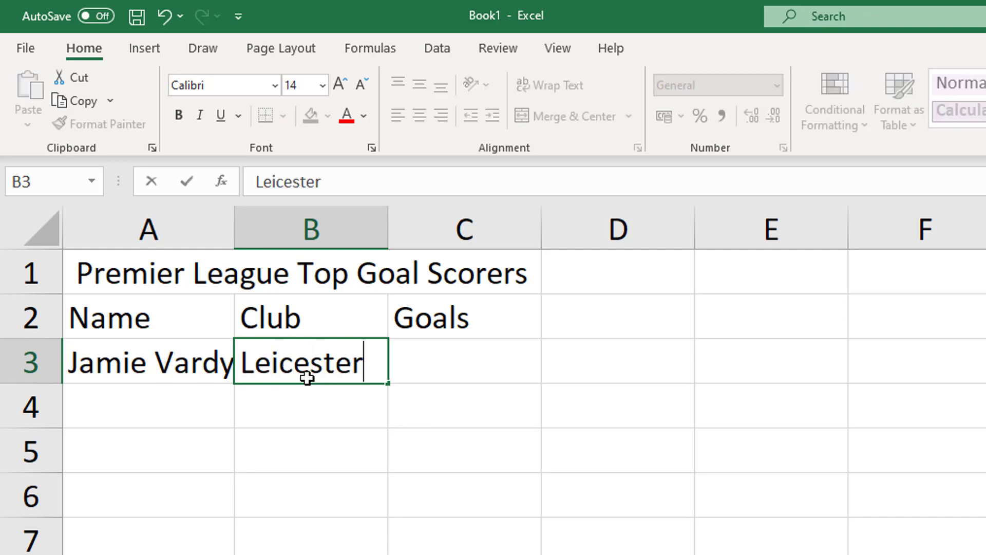
key("Tab")
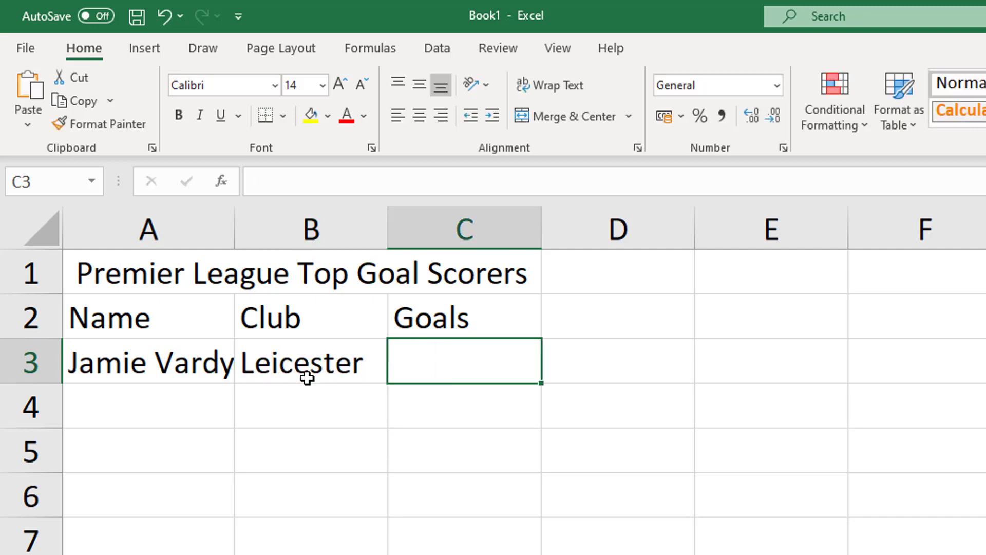
type("19")
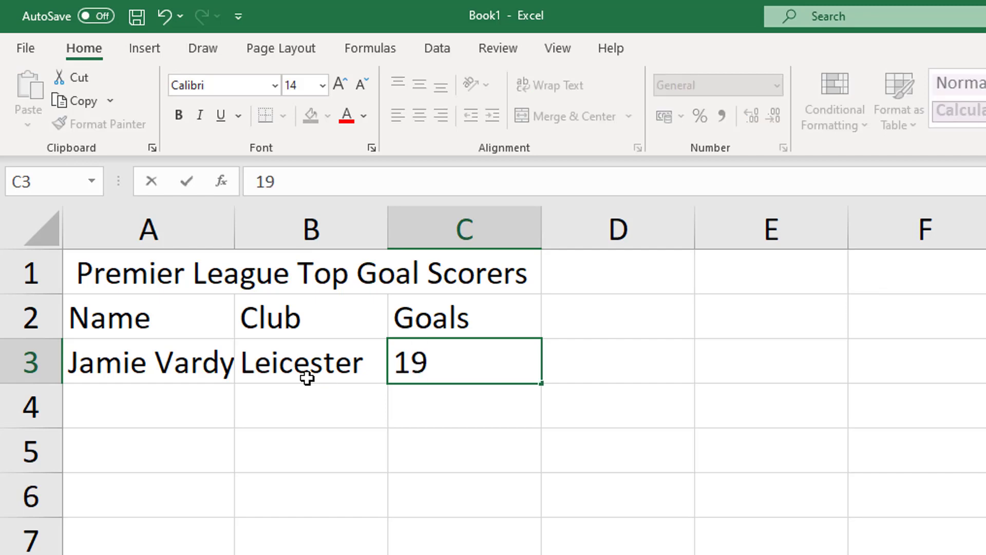
key("Return")
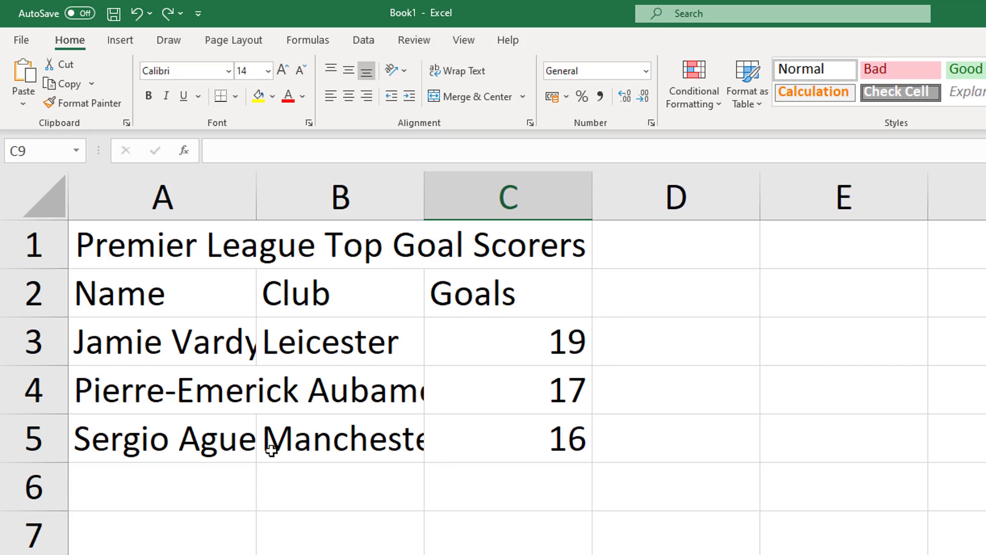
- Widen column A, and autofit columns A and B to their longest player name and club name
left_click(216, 384)
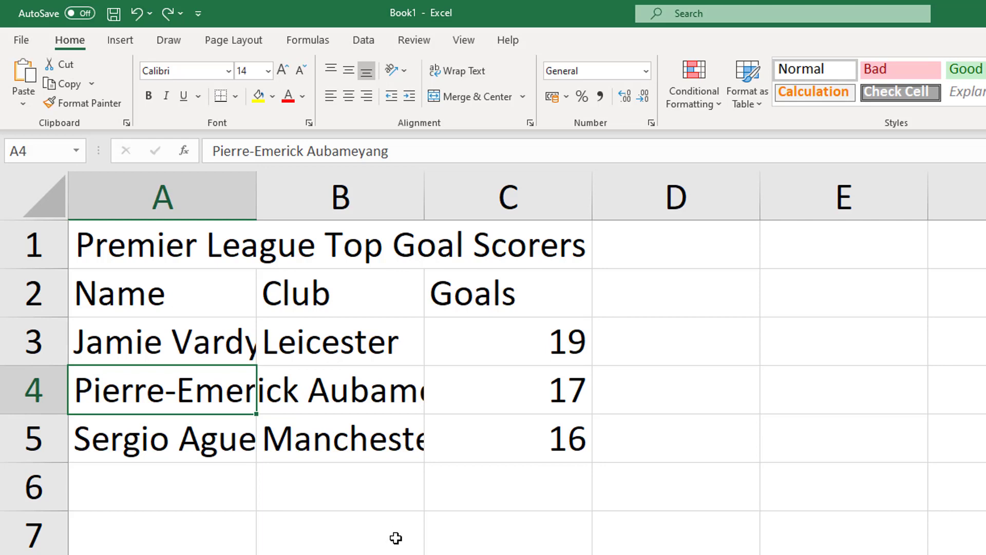
left_click_drag(257, 195, 342, 194)
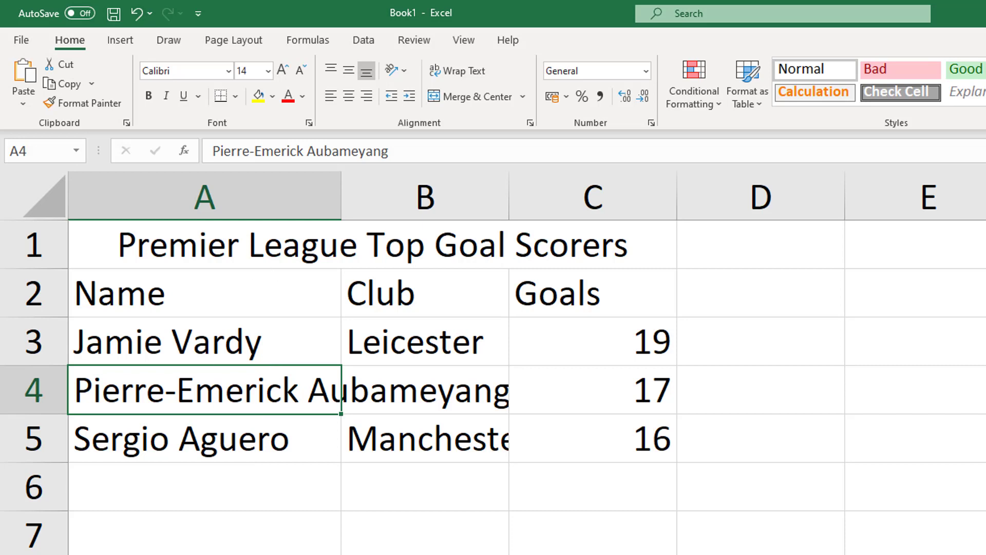
double_click(340, 194)
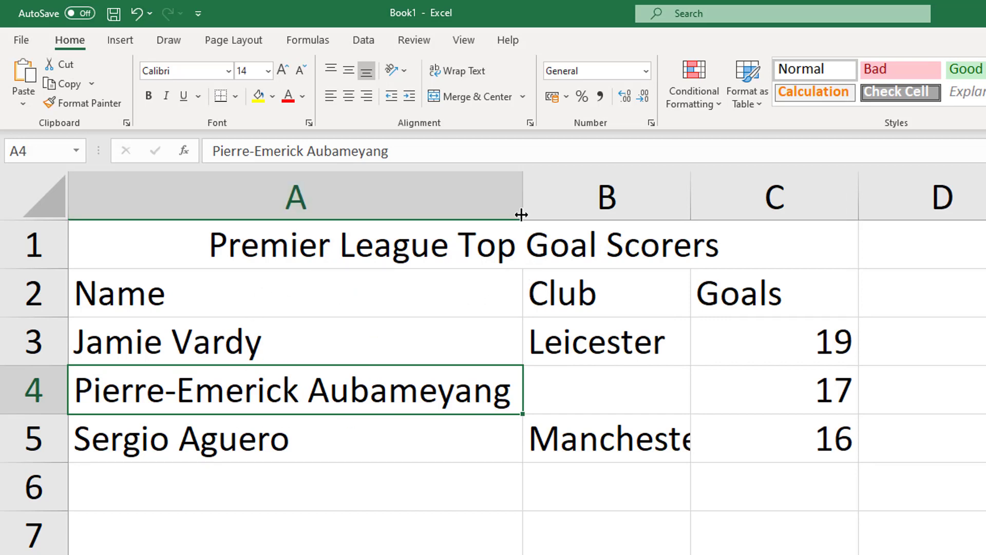
double_click(689, 197)
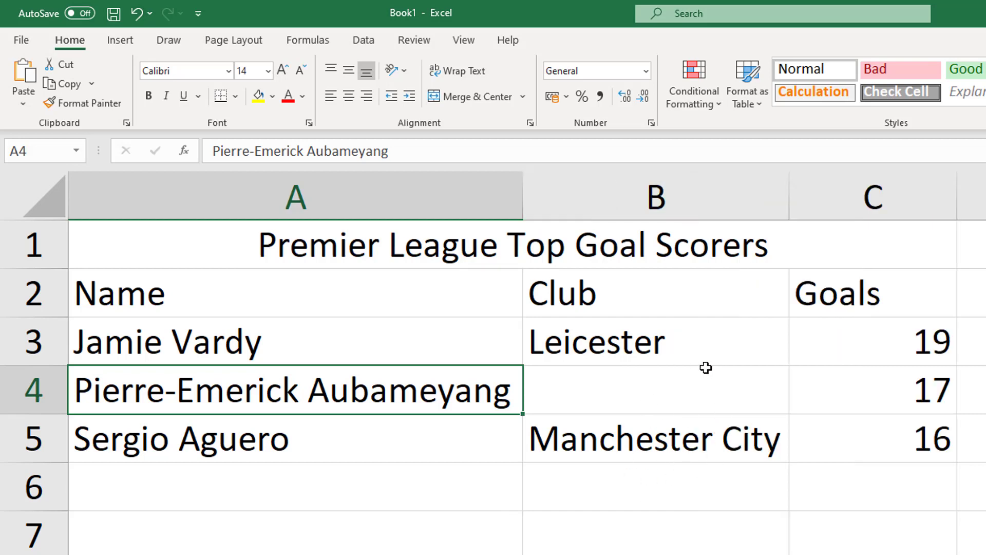
- Enter the club "Arsenal" in B4 for Pierre-Emerick Aubameyang
left_click(672, 386)
type("Arsenal")
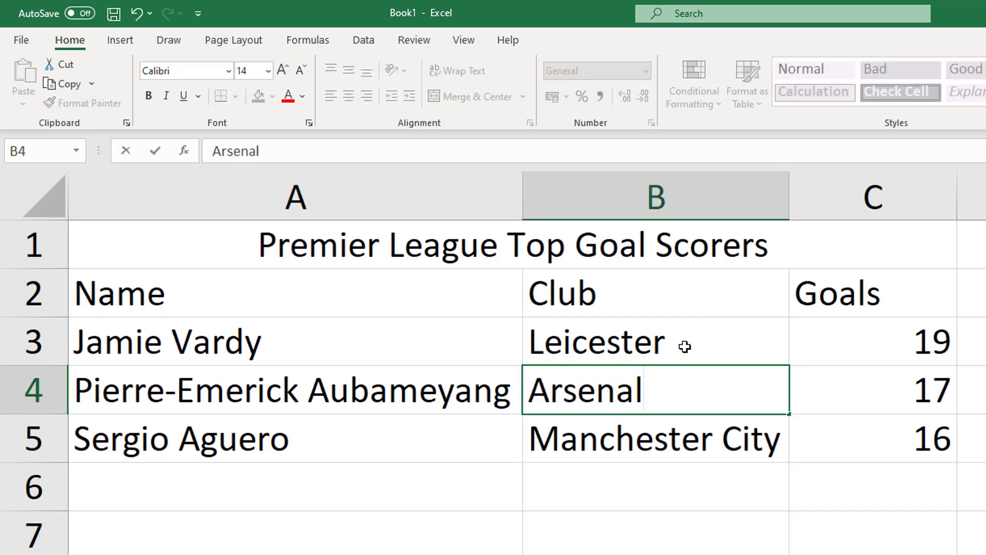
left_click(658, 345)
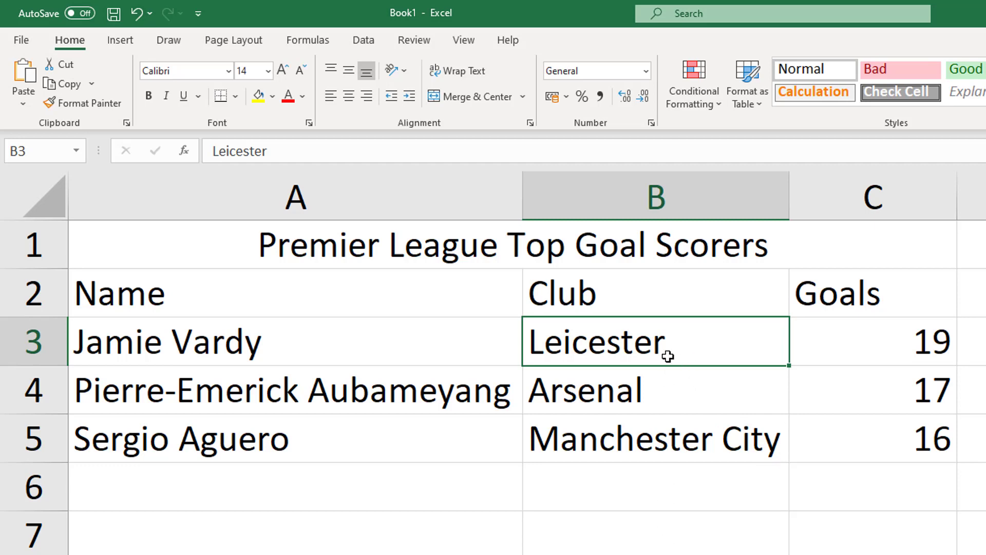
- Overwrite the club in B3 for Jamie Vardy with "City"
left_click(666, 512)
left_click(659, 346)
type("City")
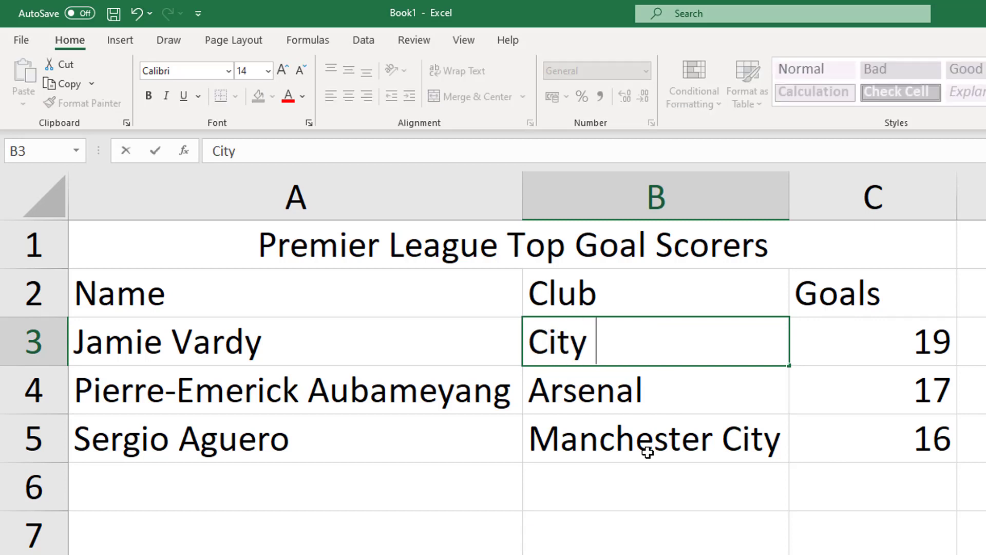
left_click(362, 399)
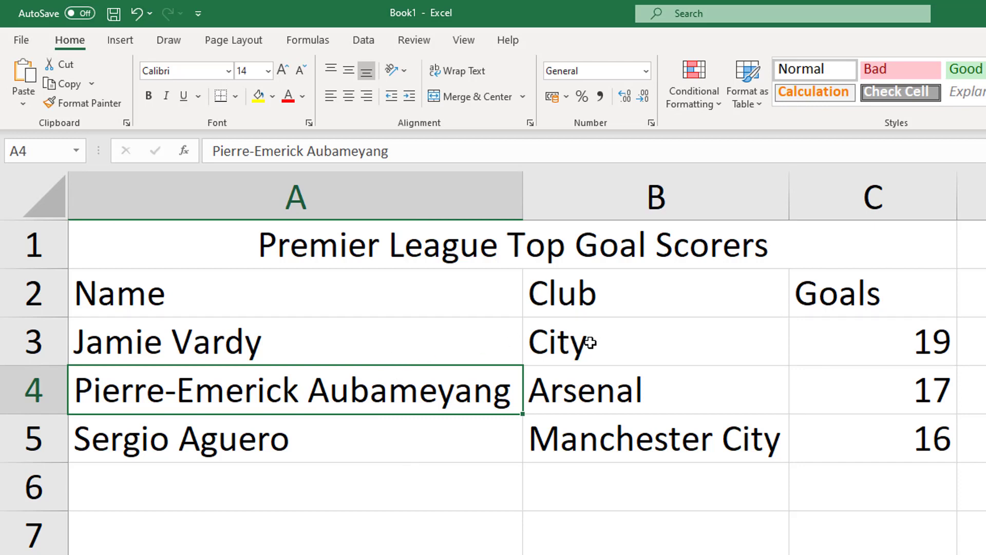
- Edit the existing text in B3 by inserting "Leicester" before "City" so the club reads "Leicester City"
left_click(657, 348)
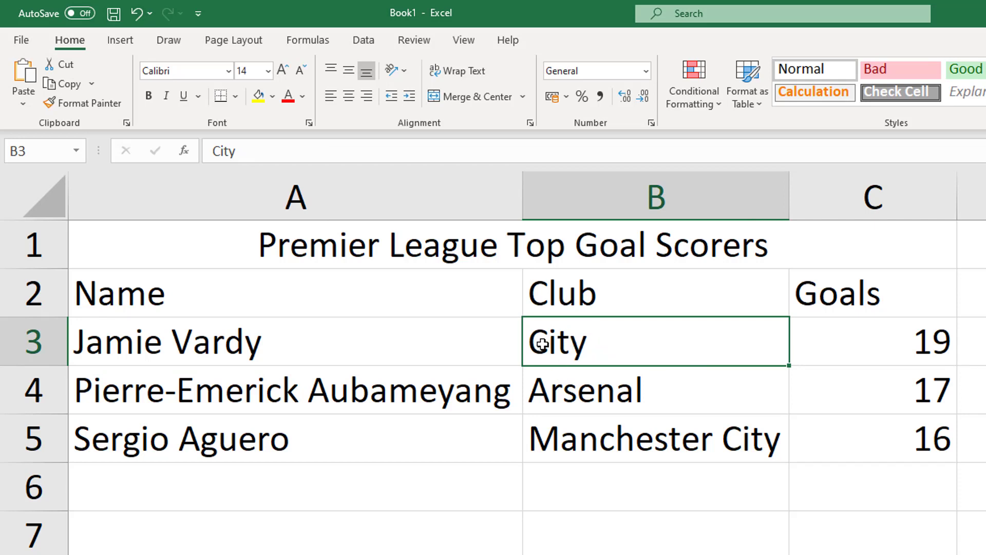
left_click(577, 519)
left_click(588, 343)
double_click(596, 343)
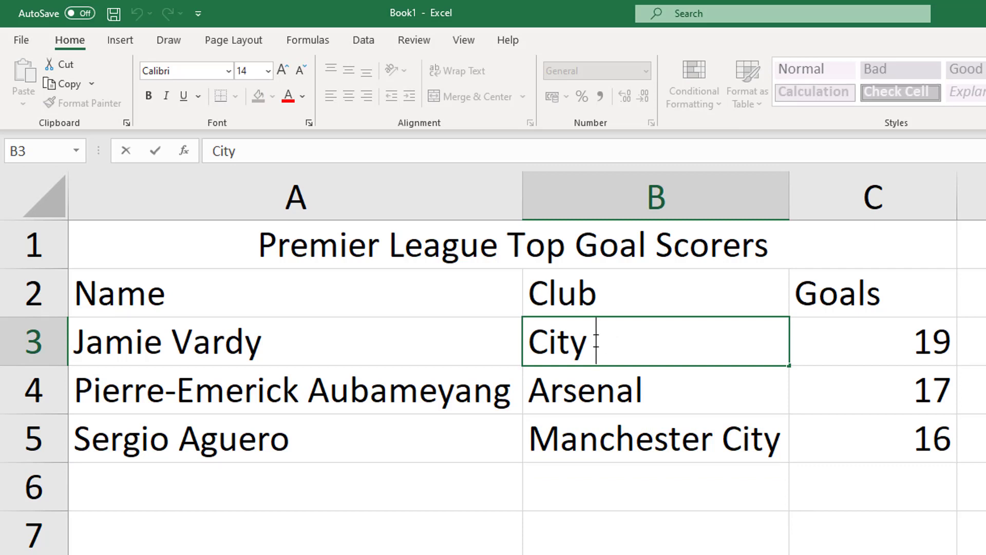
key("Left")
key("Left")
key("Left")
key("Left")
type("Leicester")
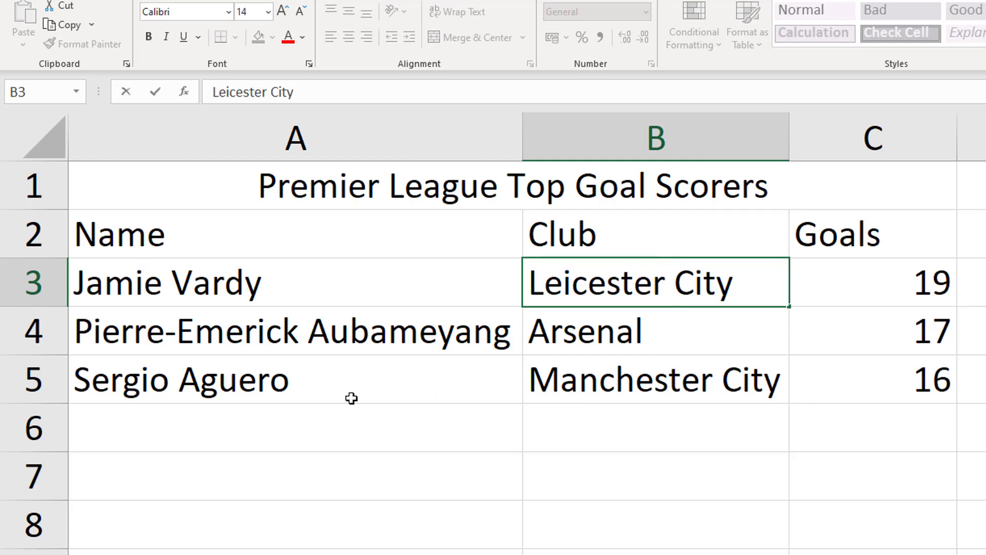
left_click(232, 389)
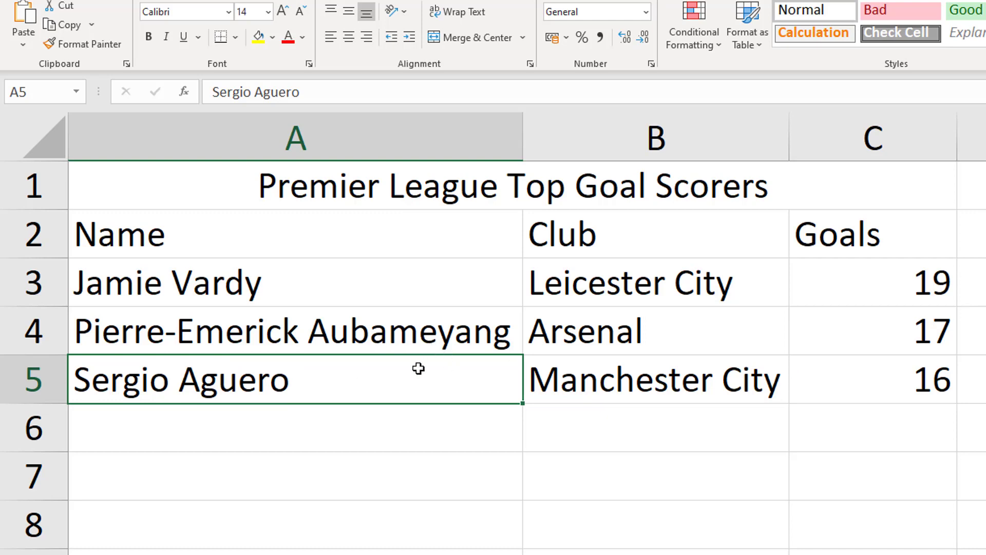
- Insert blank cells at A5:C5, shifting the Sergio Aguero entry down
left_click(379, 446)
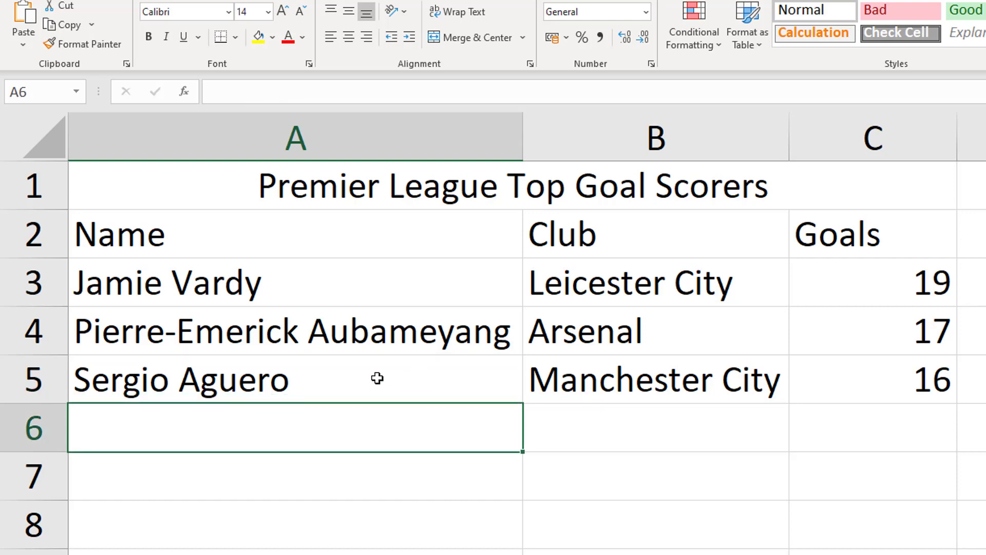
left_click_drag(378, 378, 902, 381)
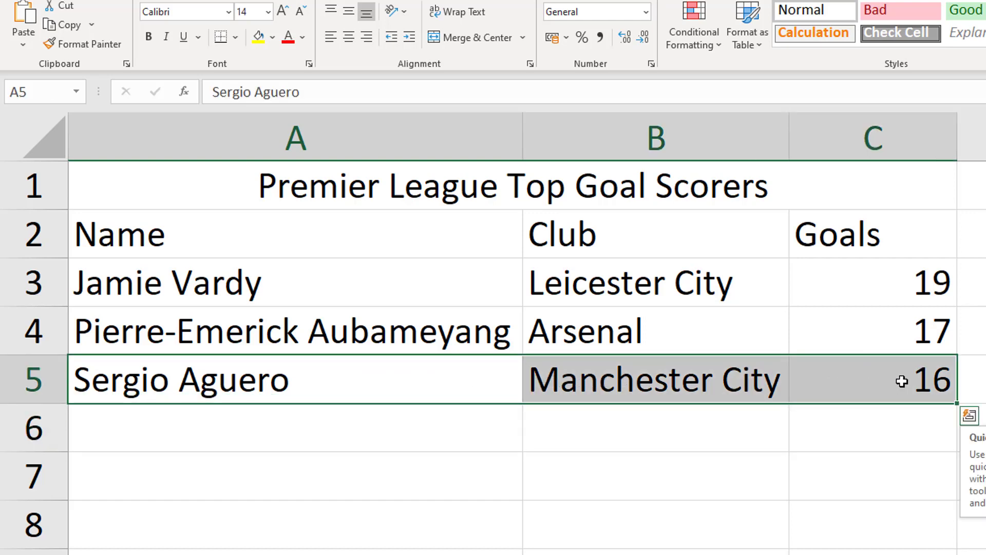
right_click(511, 381)
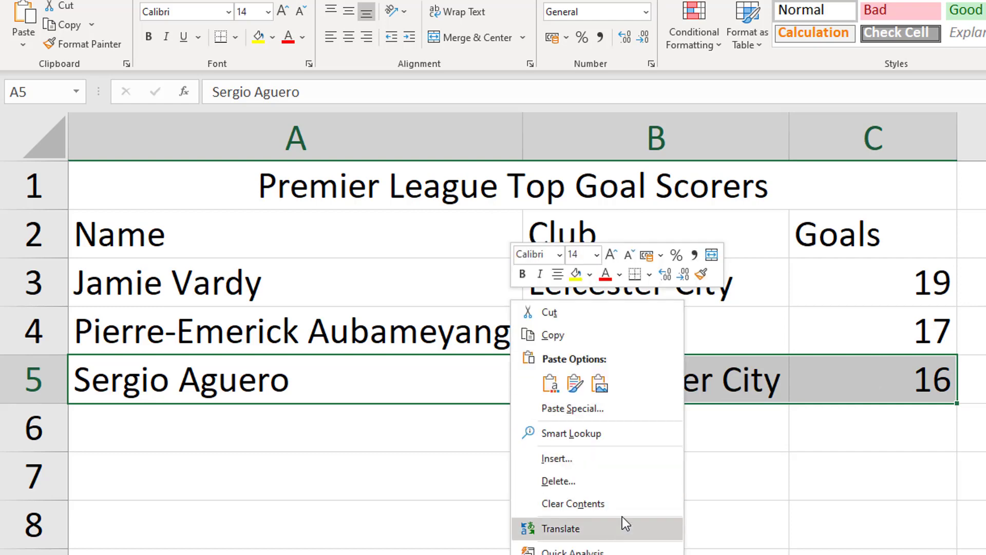
left_click(634, 463)
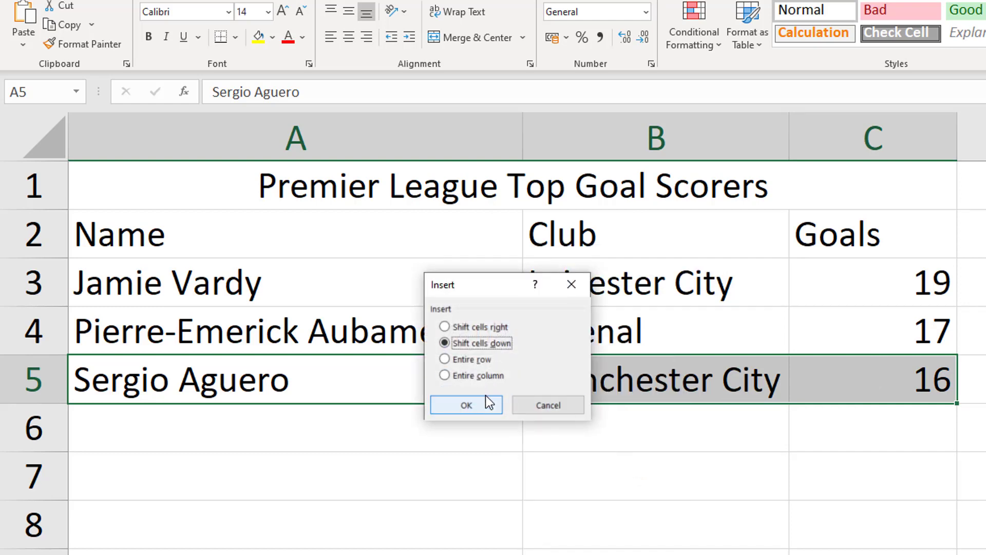
left_click(484, 328)
left_click(481, 347)
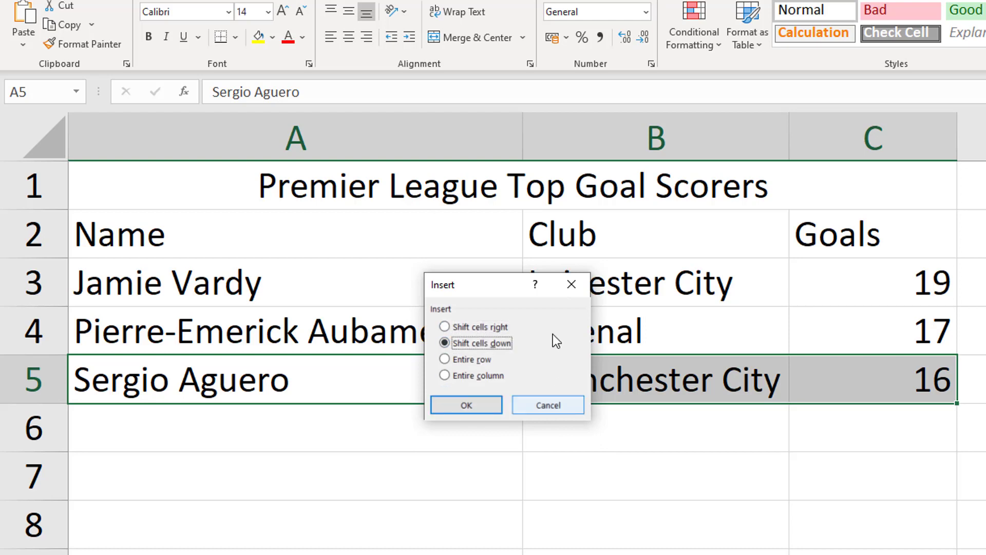
left_click(478, 401)
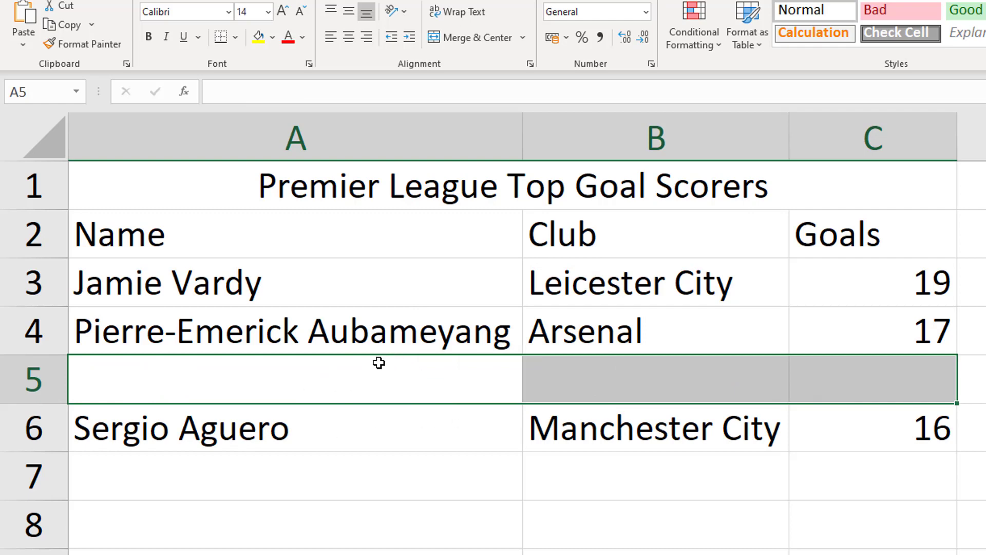
- Fill the blank row 5 with the name "Mo Salah", the club "Liverpool" and 16 goals
left_click(303, 376)
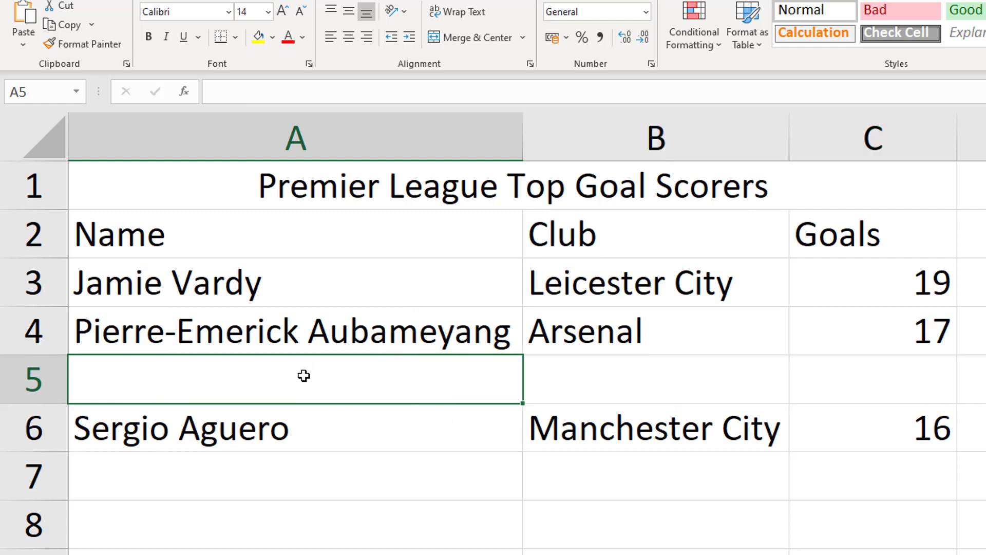
type("Mo Salah")
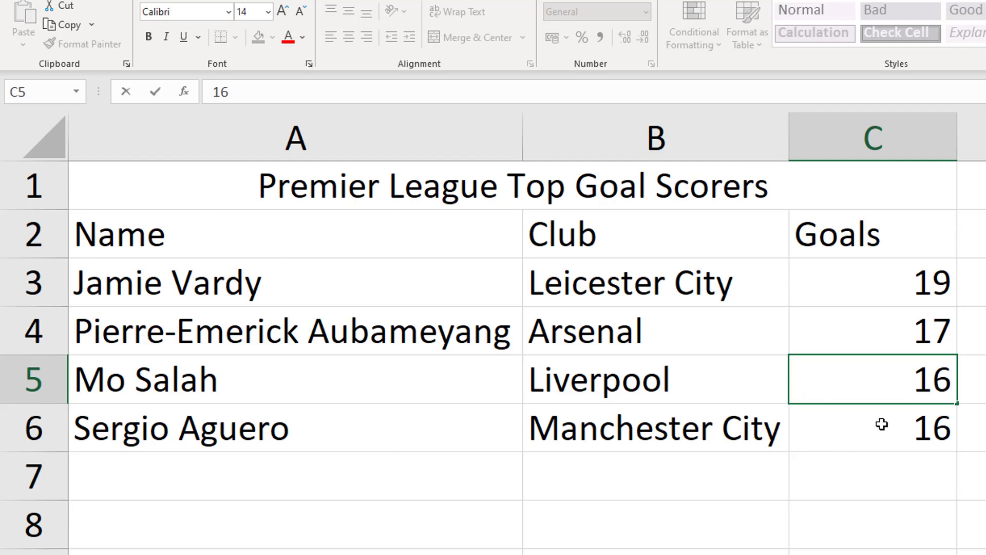
key("shift+Tab")
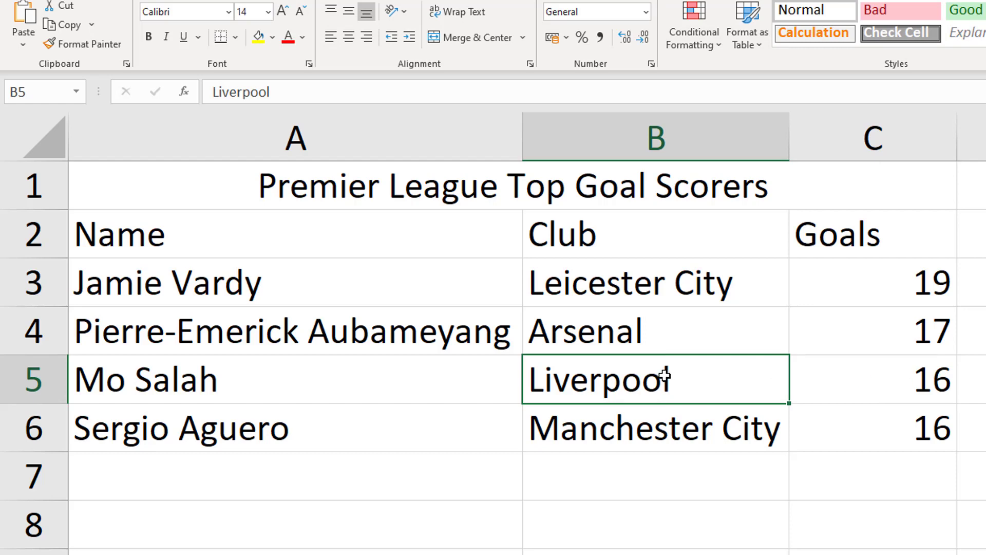
- Edit the player name in A5 within the cell to read "Mohamed Salah"
key("shift+Tab")
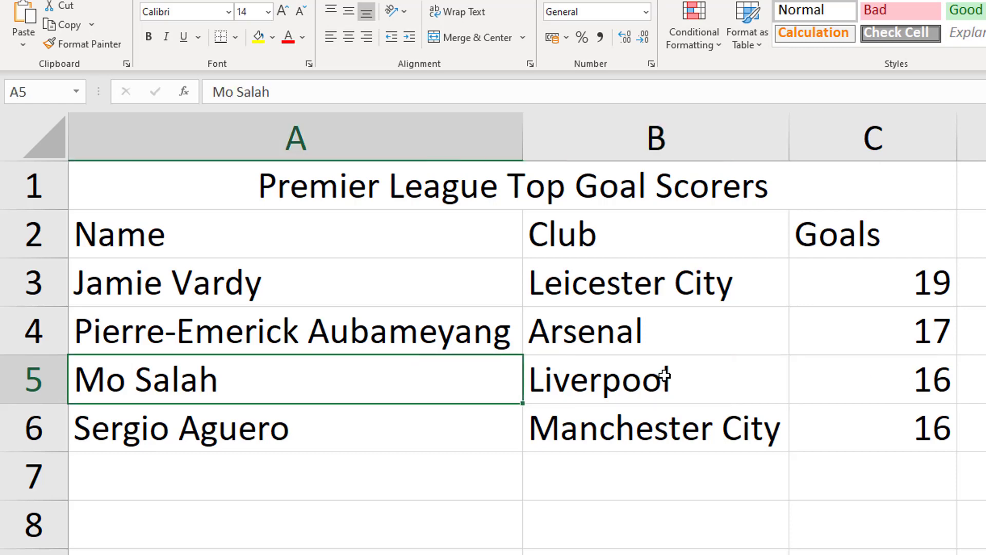
double_click(133, 385)
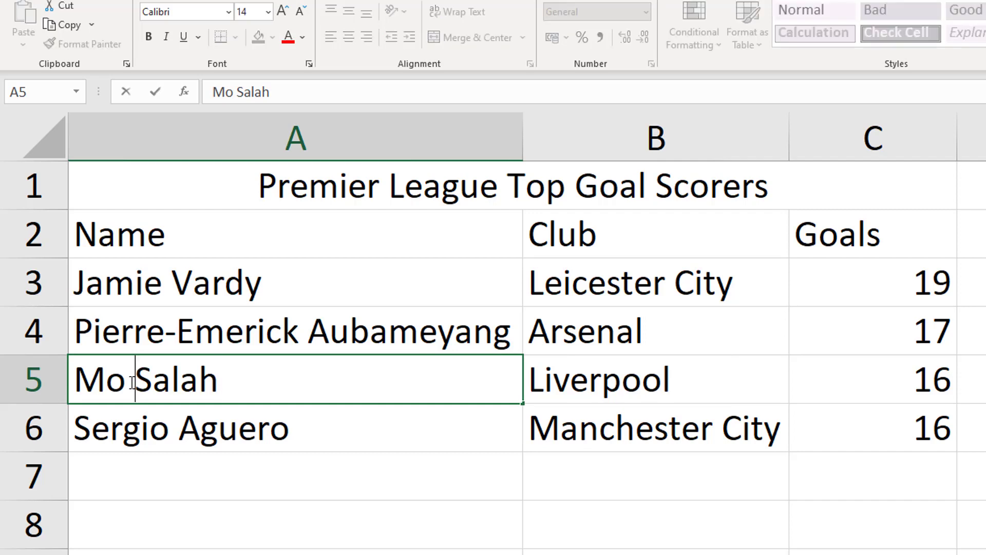
type("hamed")
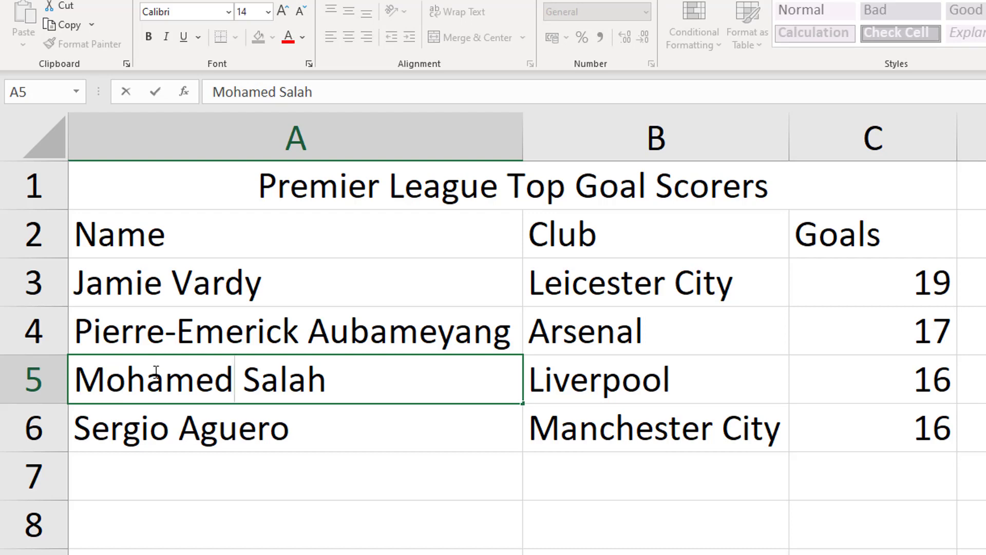
key("shift+Return")
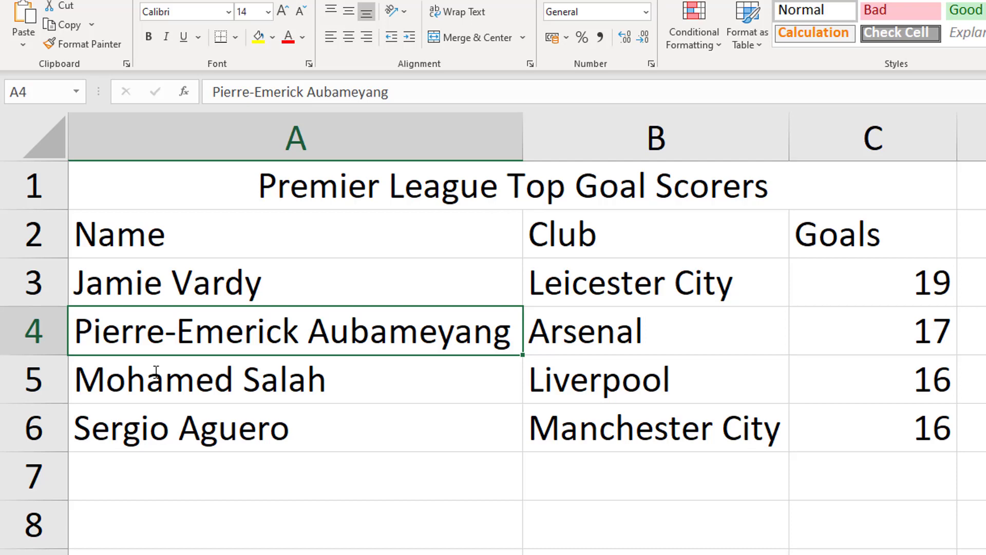
- Practise moving the cell selection down and up between A4 and A5, and across between A4 and B4
key("Return")
key("shift+Return")
key("Tab")
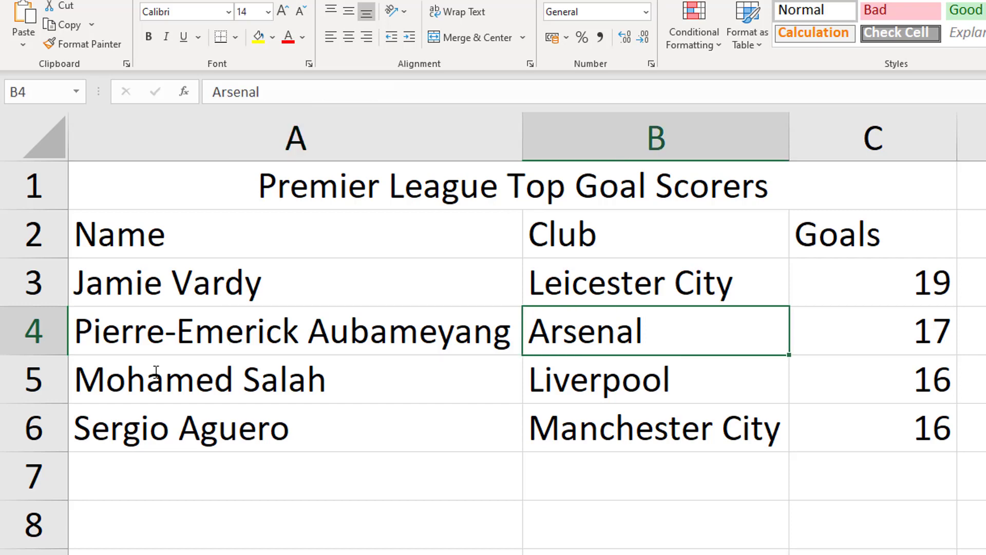
key("shift+Tab")
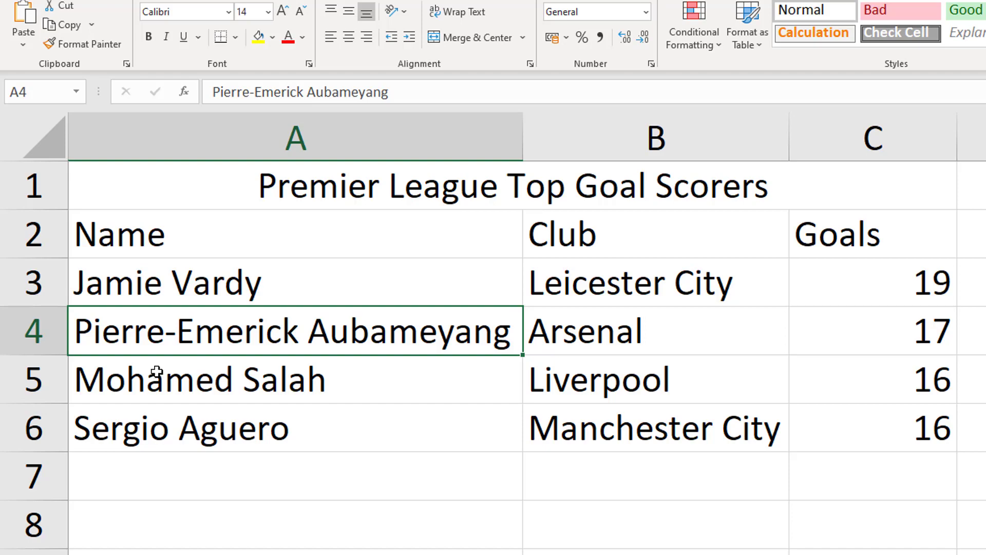
left_click(889, 394)
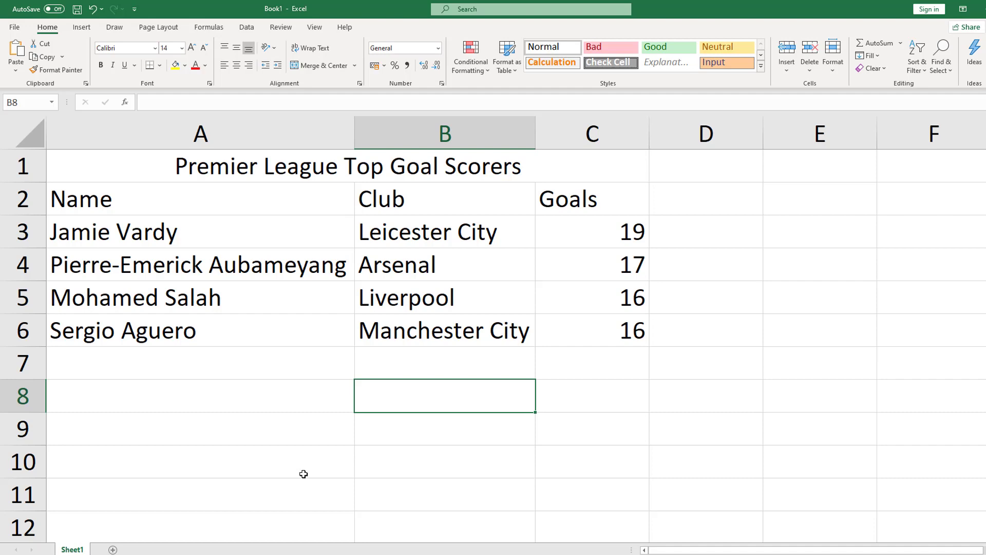
- Narrow column A until the names are cut off, and autofit it to the longest player name
left_click_drag(351, 134, 211, 142)
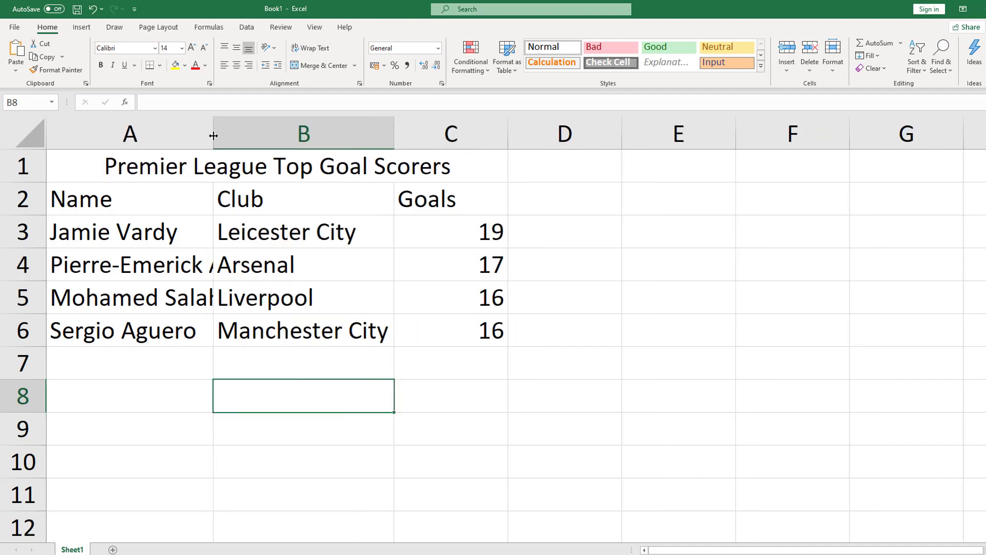
double_click(213, 136)
left_click(280, 403)
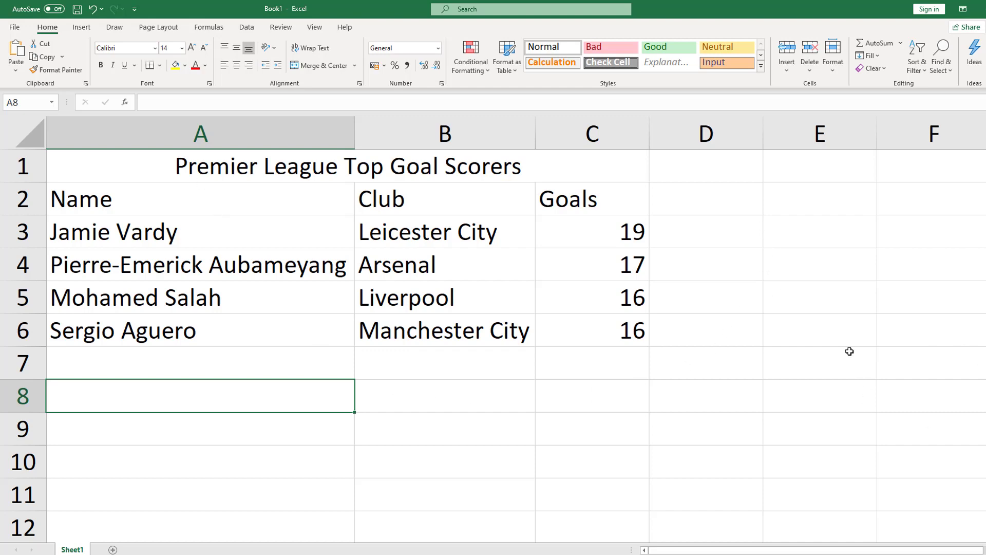
- Apply All Borders to the headings and player rows in A2:C6
left_click_drag(135, 165, 539, 327)
left_click(368, 383)
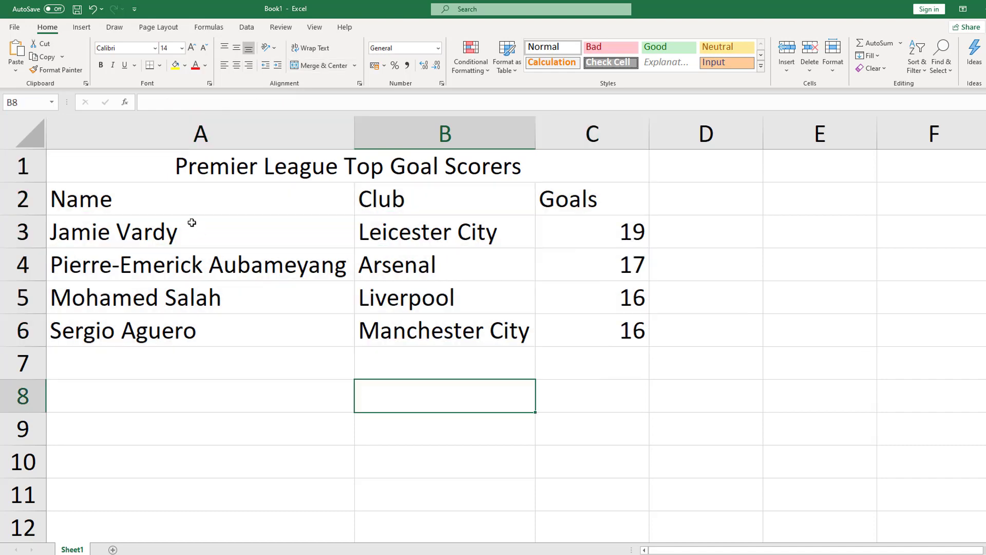
left_click_drag(172, 198, 593, 340)
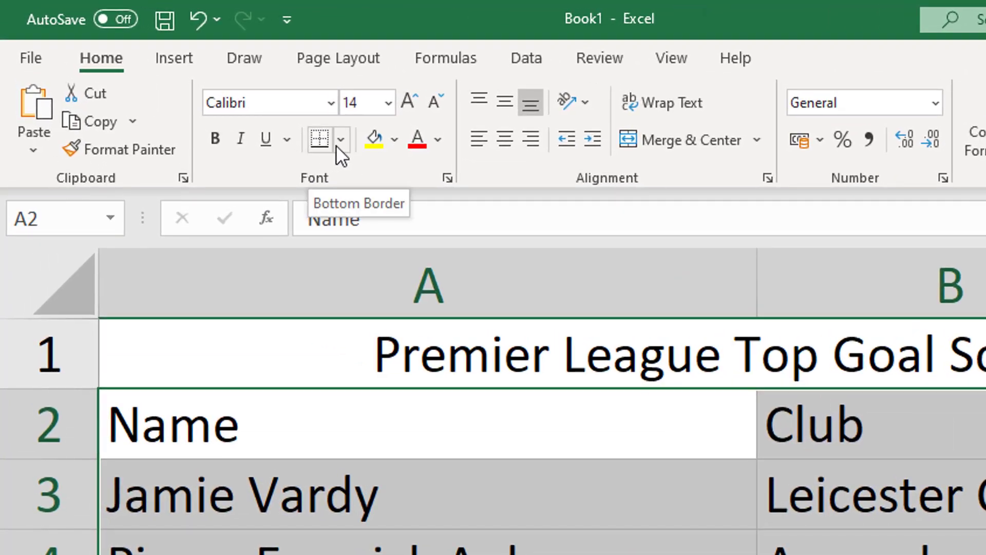
left_click(338, 141)
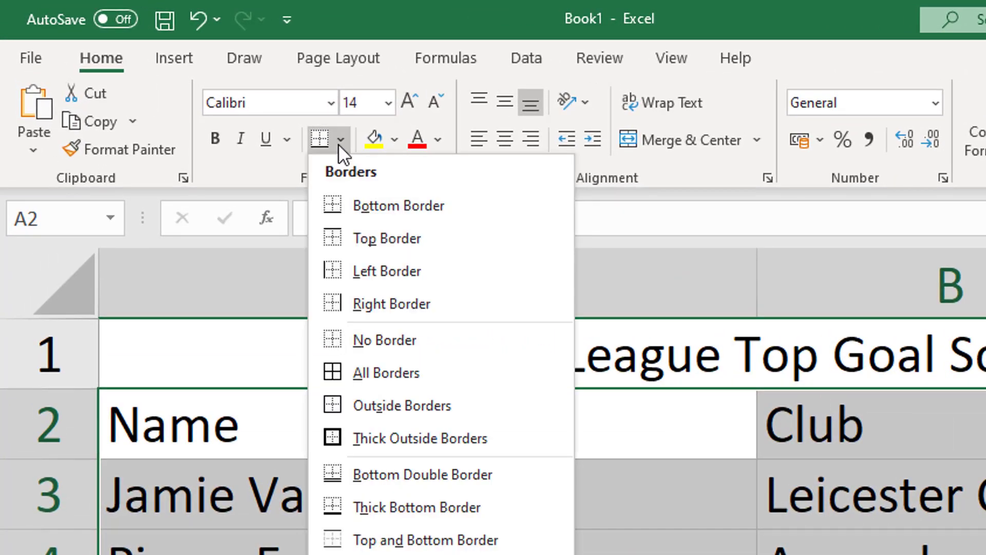
left_click(339, 140)
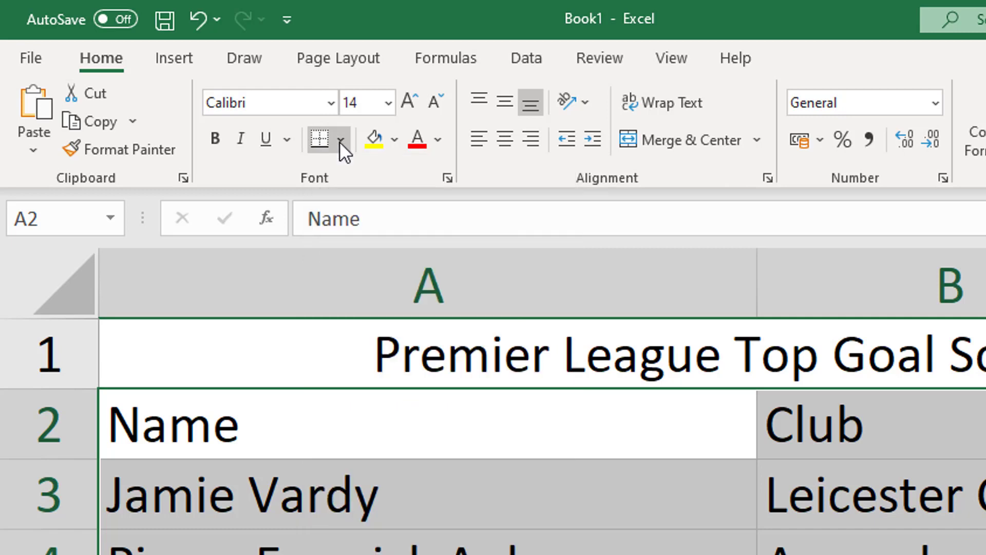
left_click(340, 137)
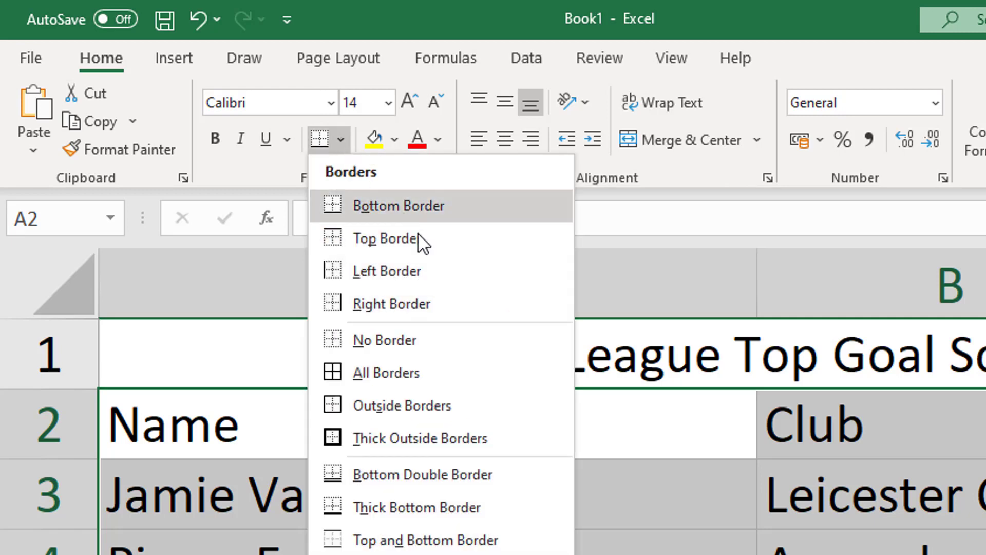
left_click(467, 376)
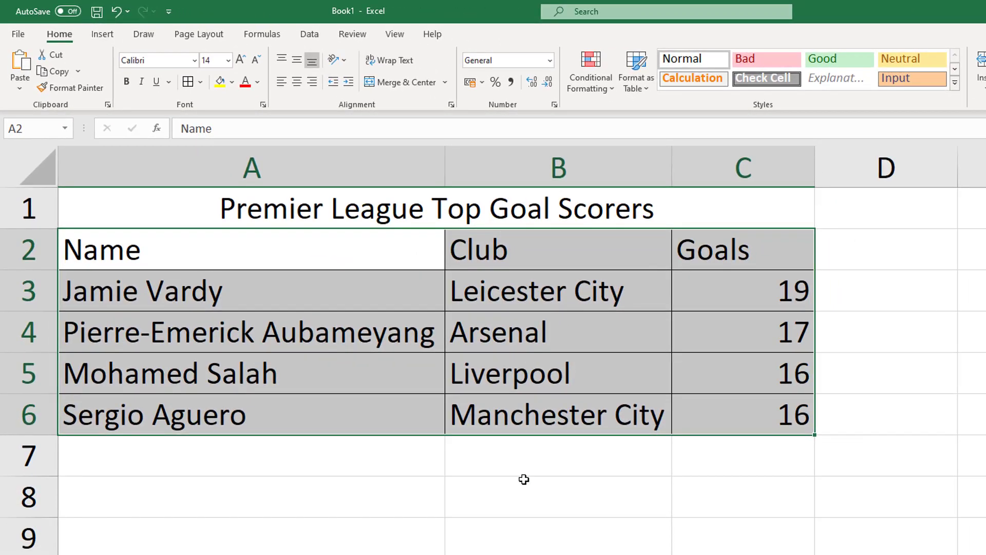
left_click(524, 479)
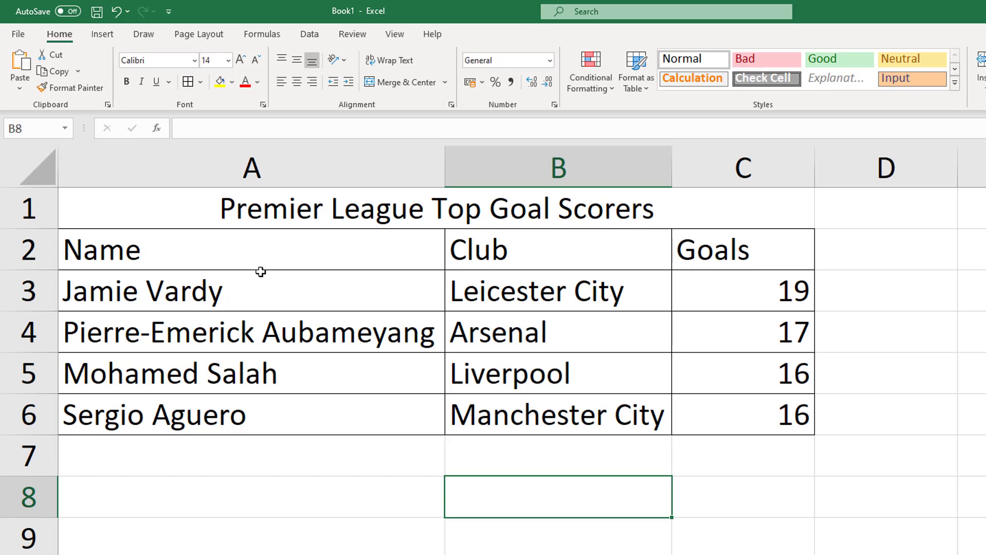
- Make the headings in A2:C2 underlined, italic and bold, and centre them horizontally
left_click(199, 263)
left_click_drag(349, 253, 692, 248)
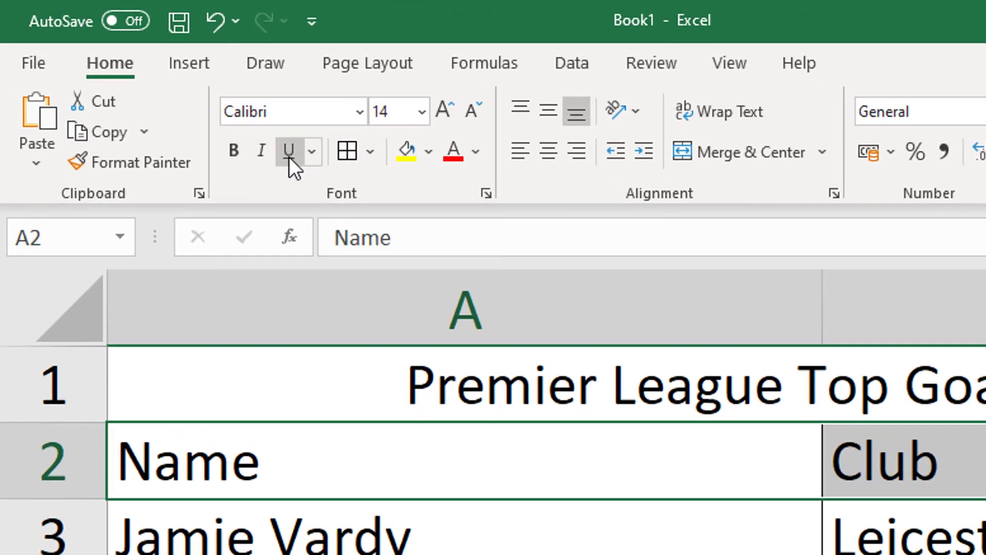
left_click(280, 153)
left_click(263, 153)
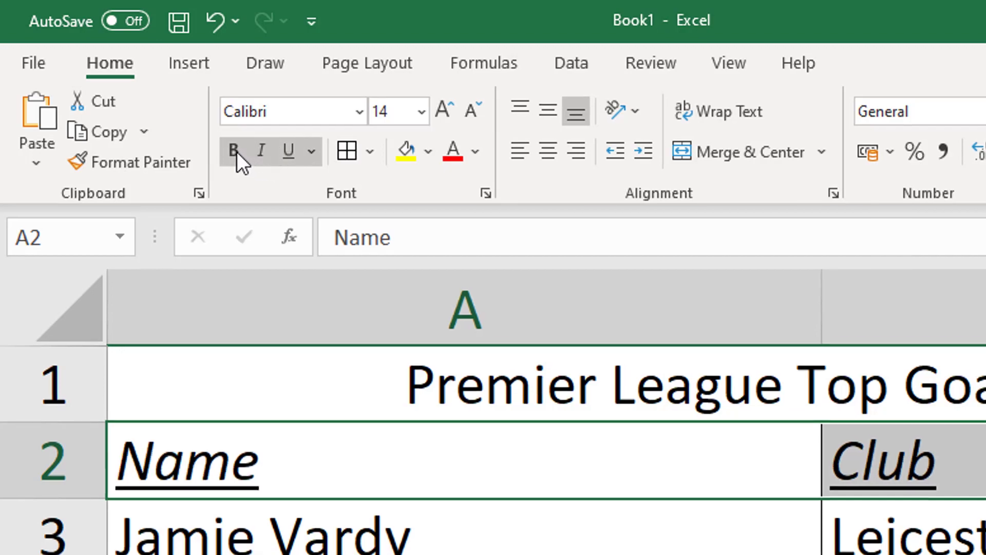
left_click(234, 150)
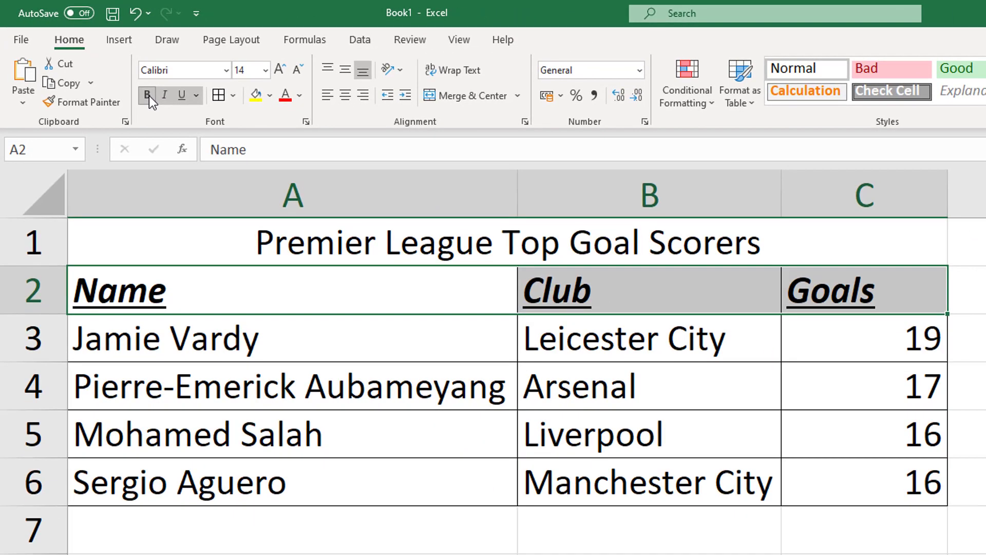
left_click(341, 97)
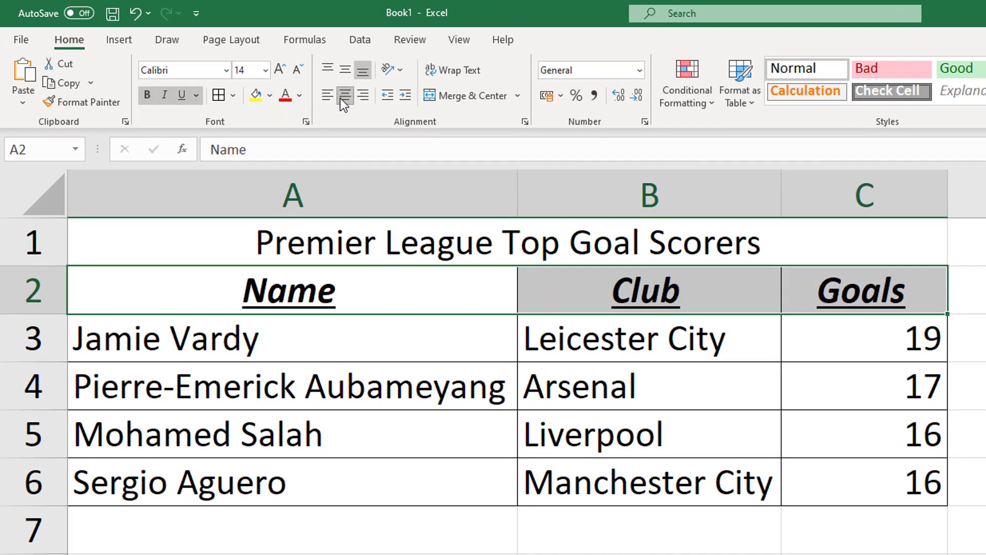
- Fill the heading cells A2:C2 with yellow, and replace that fill with the standard green
left_click(256, 95)
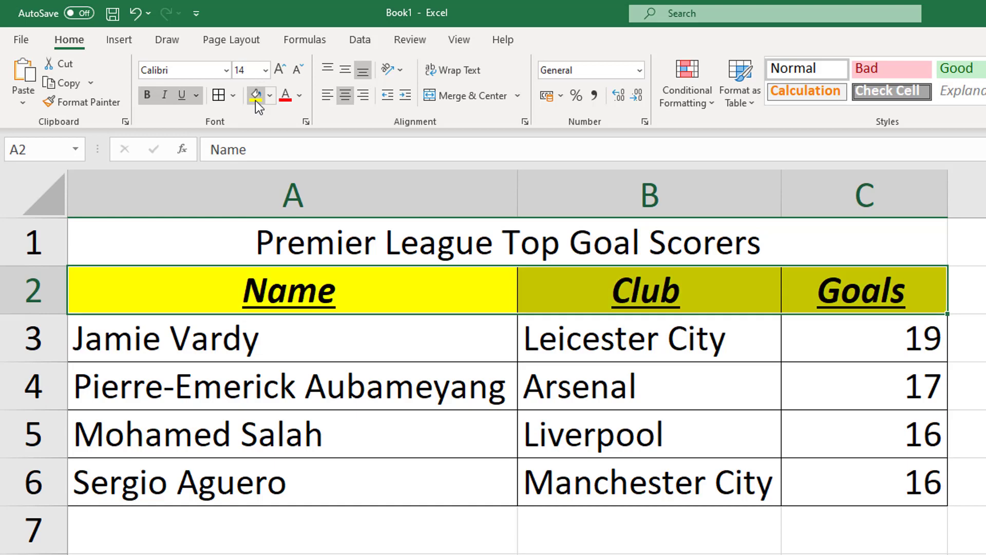
left_click(348, 342)
left_click_drag(408, 298, 810, 282)
left_click(270, 97)
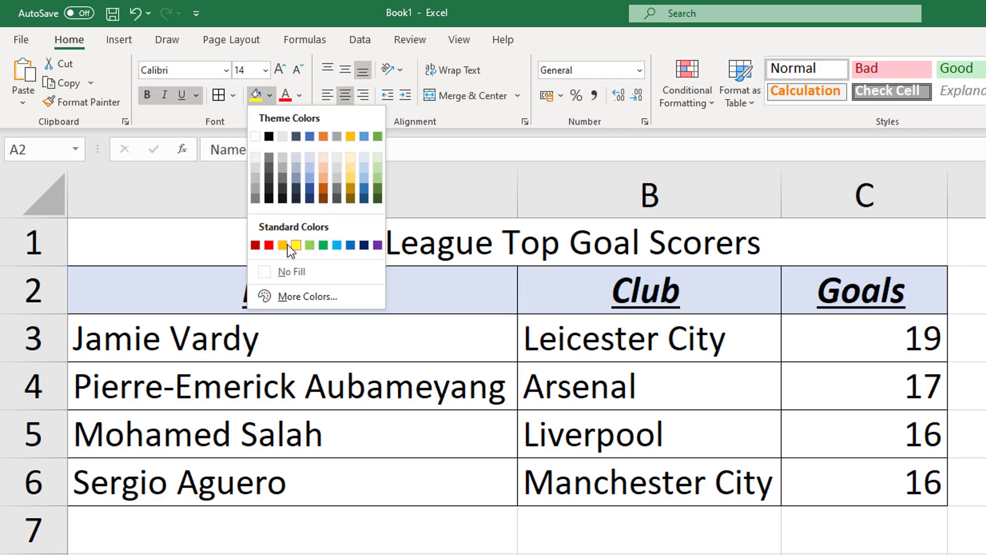
left_click(323, 245)
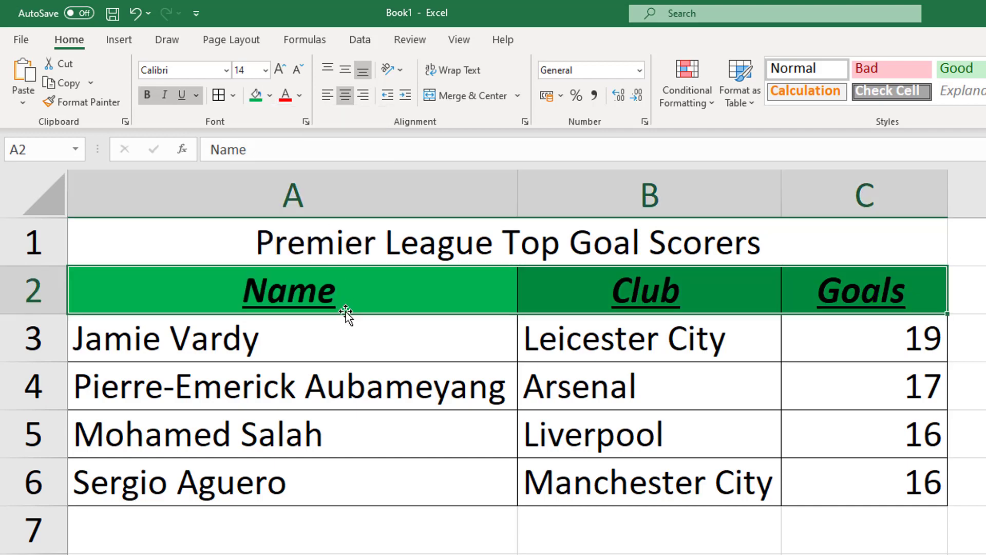
left_click(293, 303)
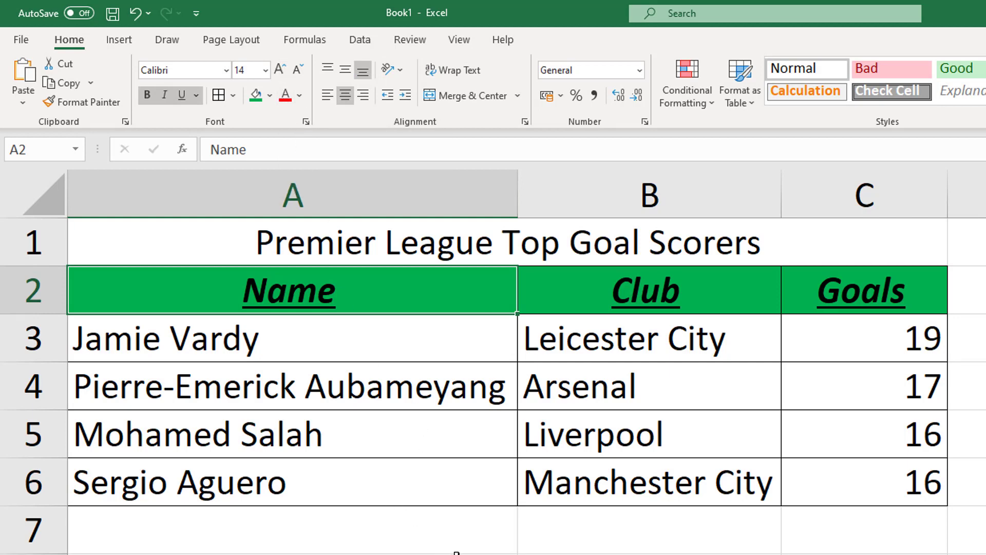
- Italicise the player names in A3:A6
left_click_drag(374, 341, 375, 470)
left_click(165, 97)
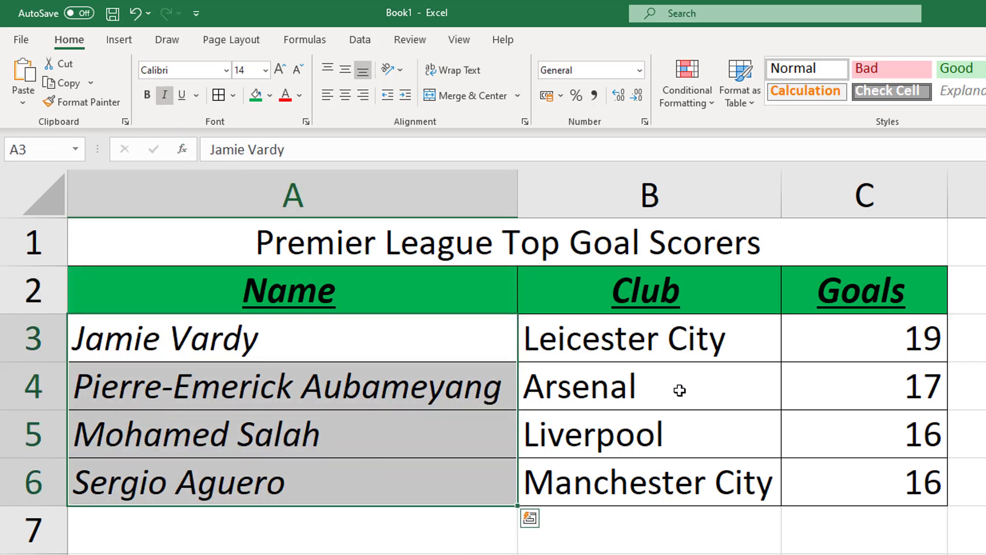
- Set the font colour of Leicester City in B3 to blue, and of Arsenal and Liverpool in B4:B5 to red
left_click(663, 341)
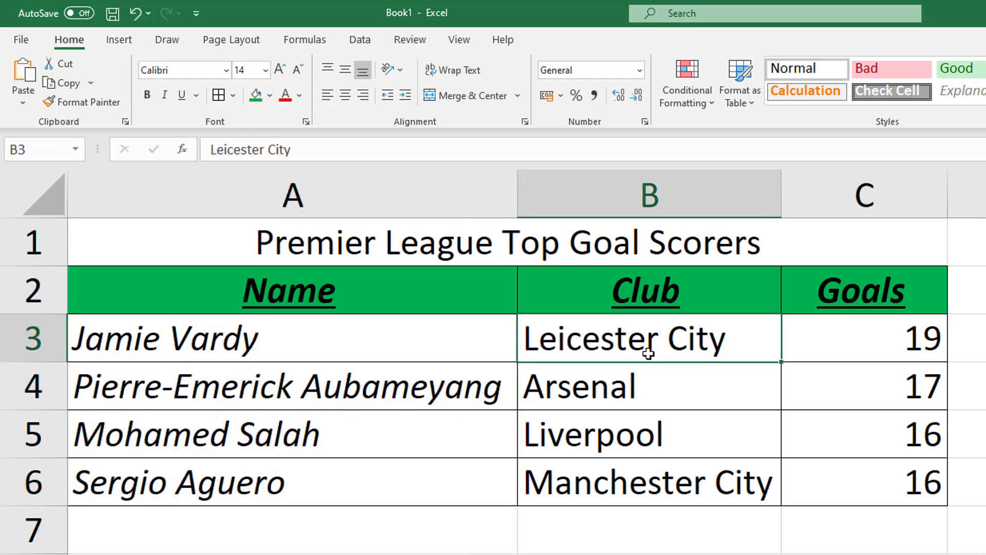
left_click(300, 96)
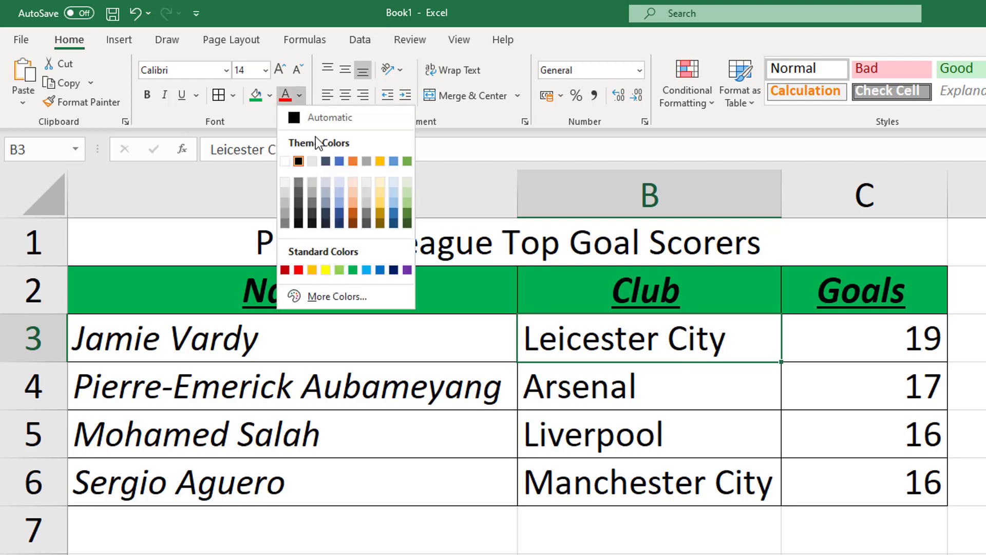
left_click(381, 270)
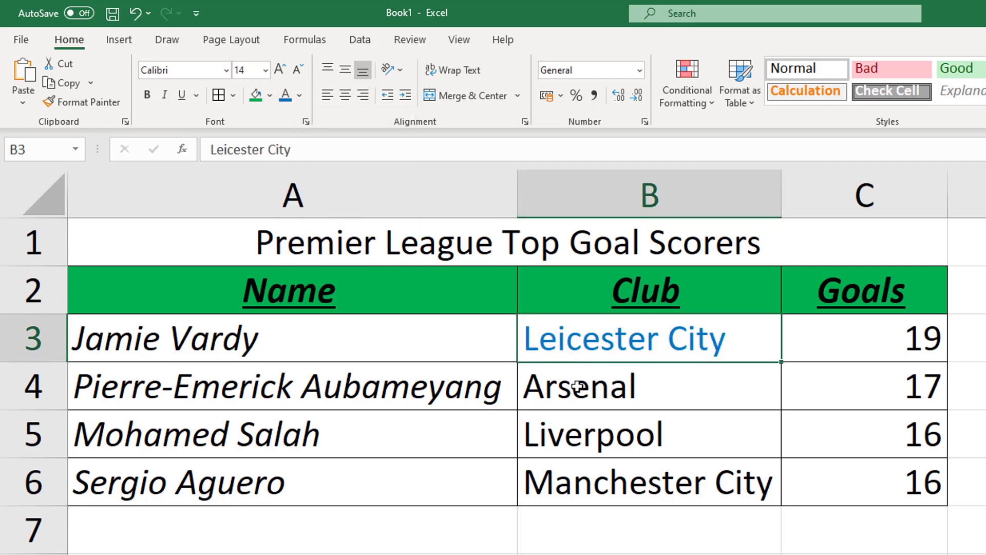
left_click_drag(575, 381, 583, 430)
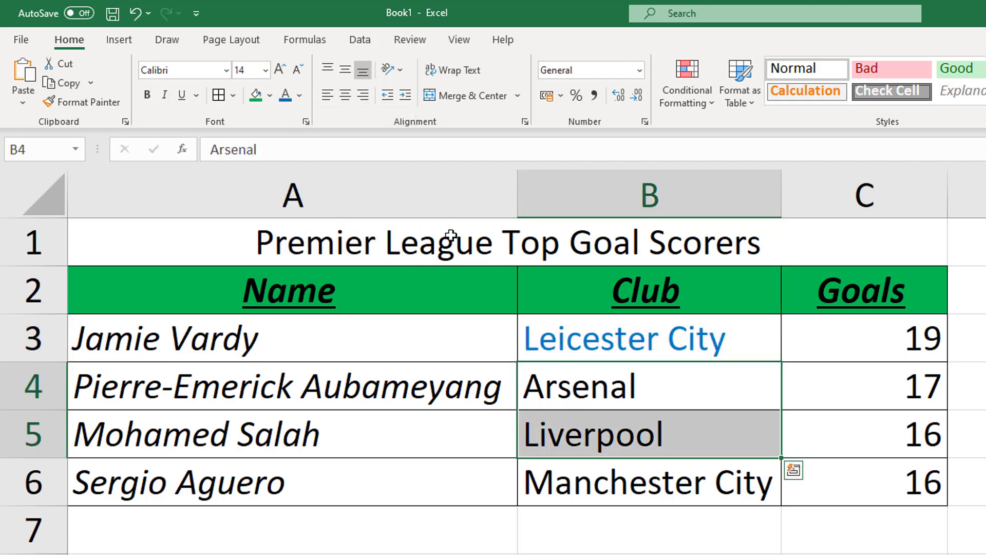
left_click(306, 97)
left_click(304, 268)
- Set the font colour of Manchester City in B6 to light blue, and deselect the cell
left_click(611, 473)
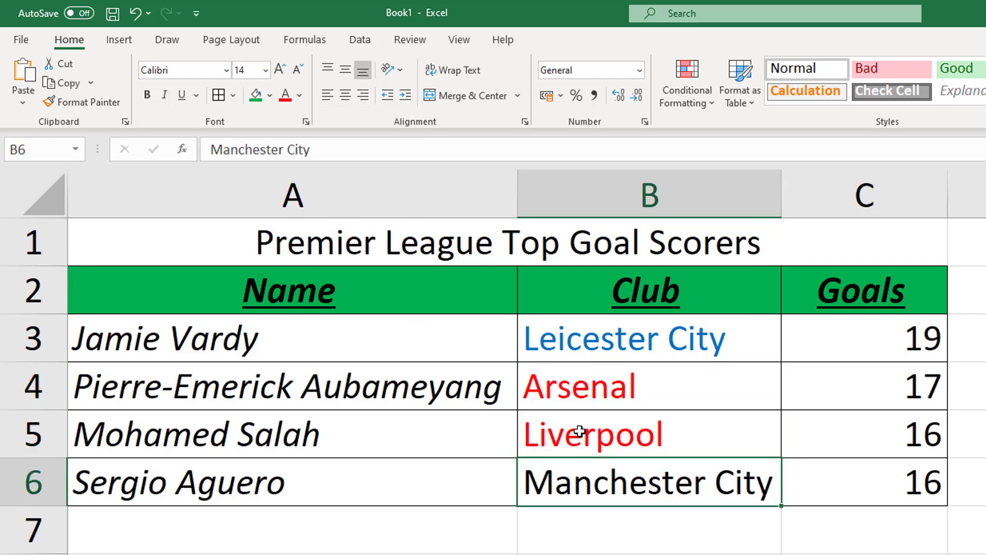
left_click(300, 96)
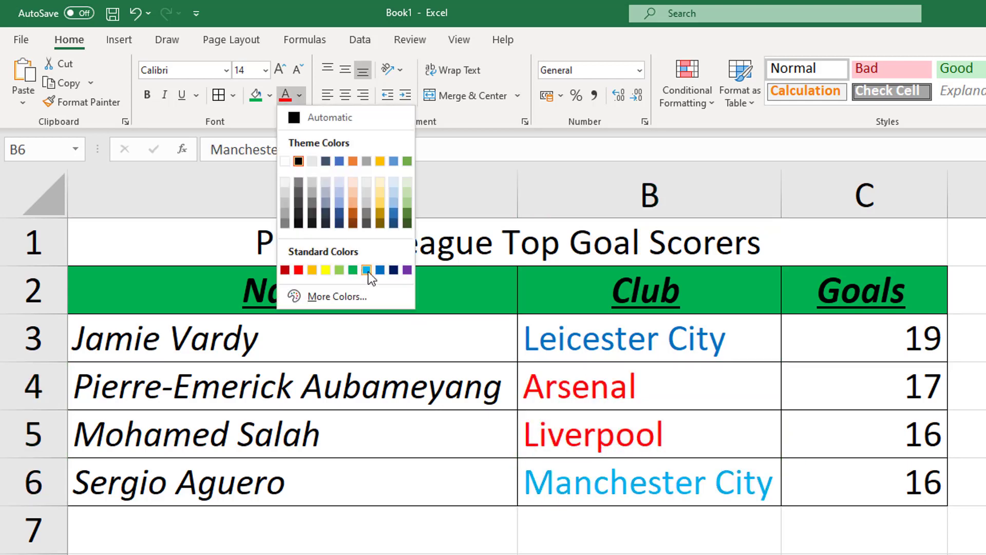
left_click(369, 270)
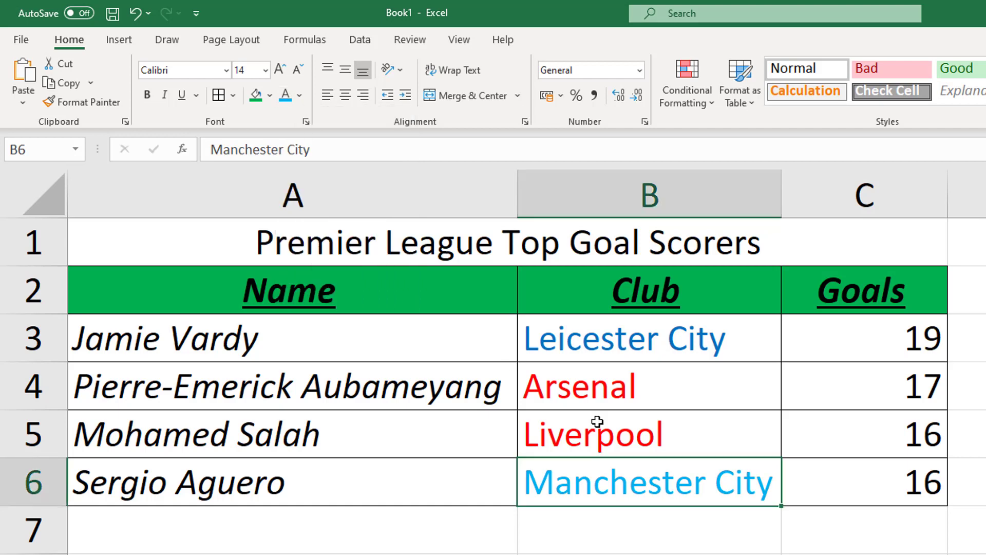
left_click(752, 528)
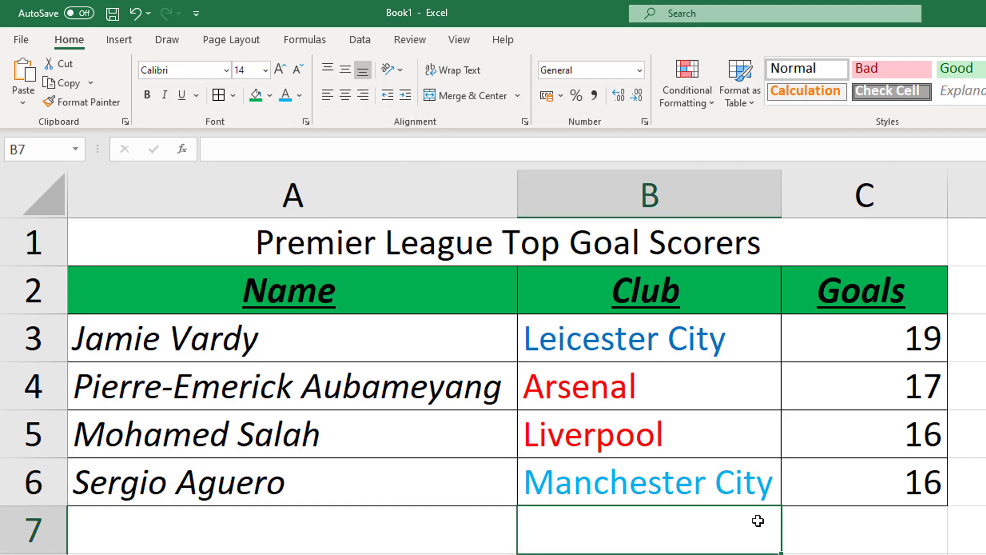